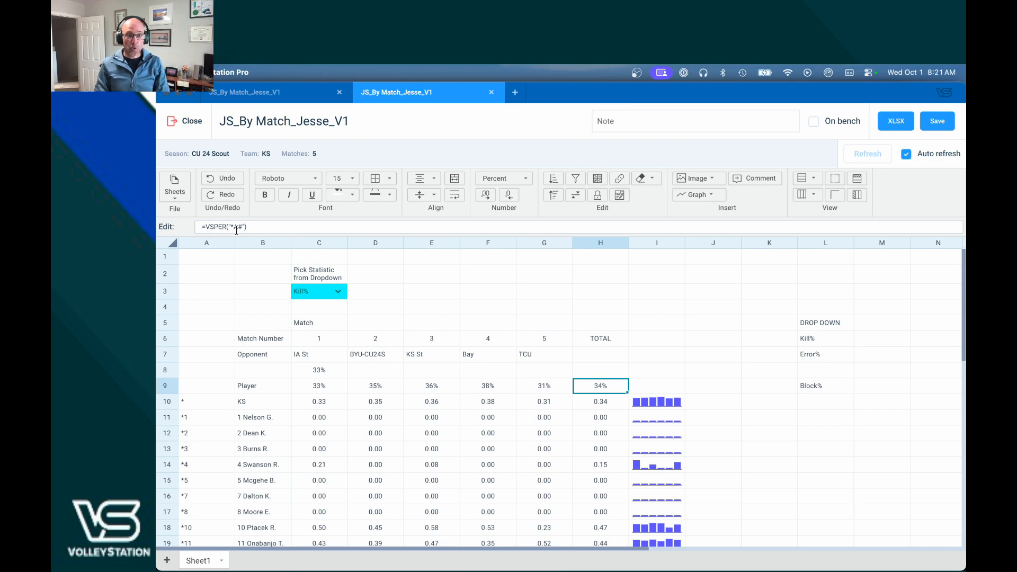
# Step: Add A to the TOTAL Kill% formula so it reads =VSPER("*A#"), then check match 1's formula
pyautogui.click(236, 227)
pyautogui.write('A')
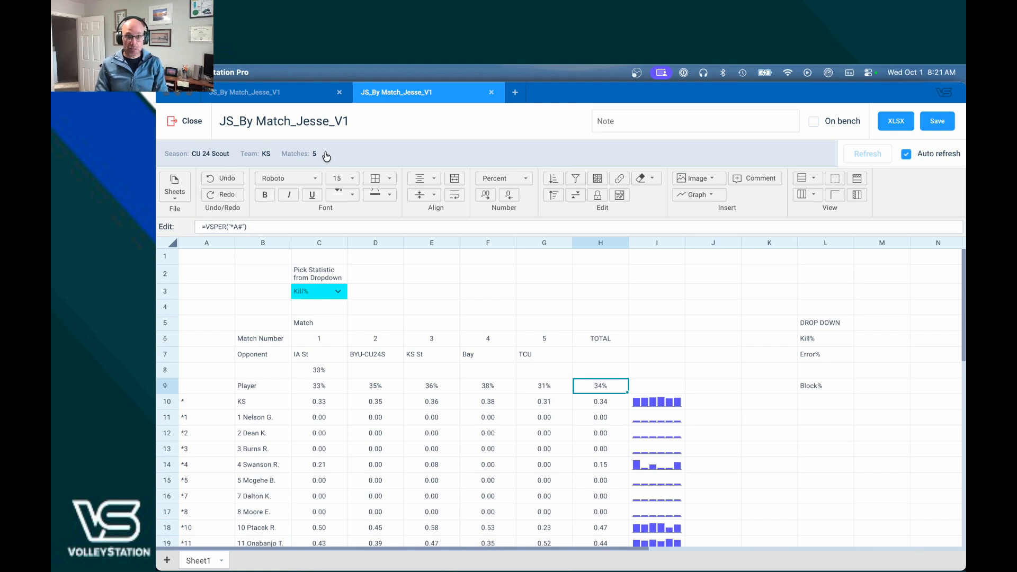
pyautogui.click(325, 391)
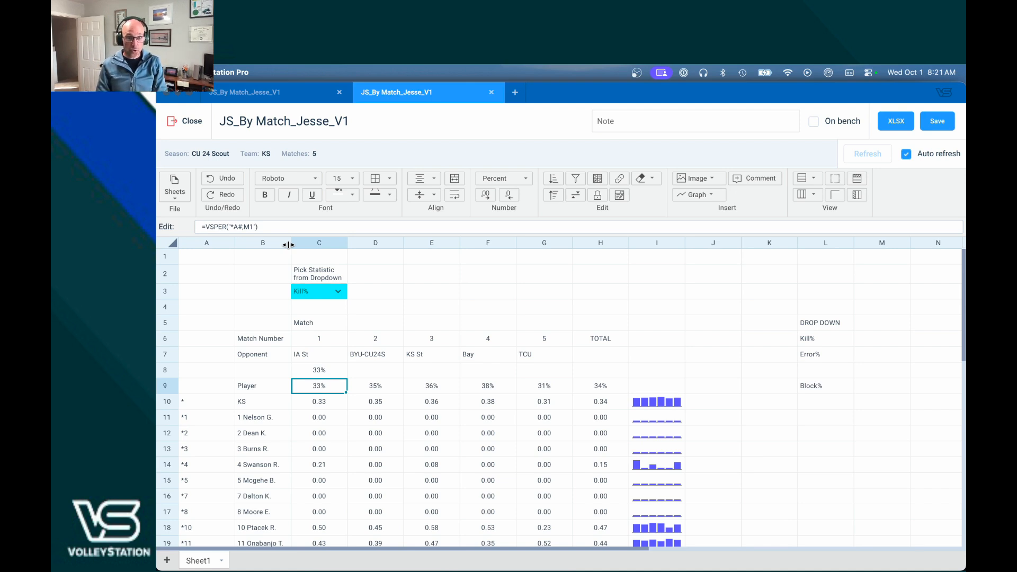
pyautogui.press('Right')
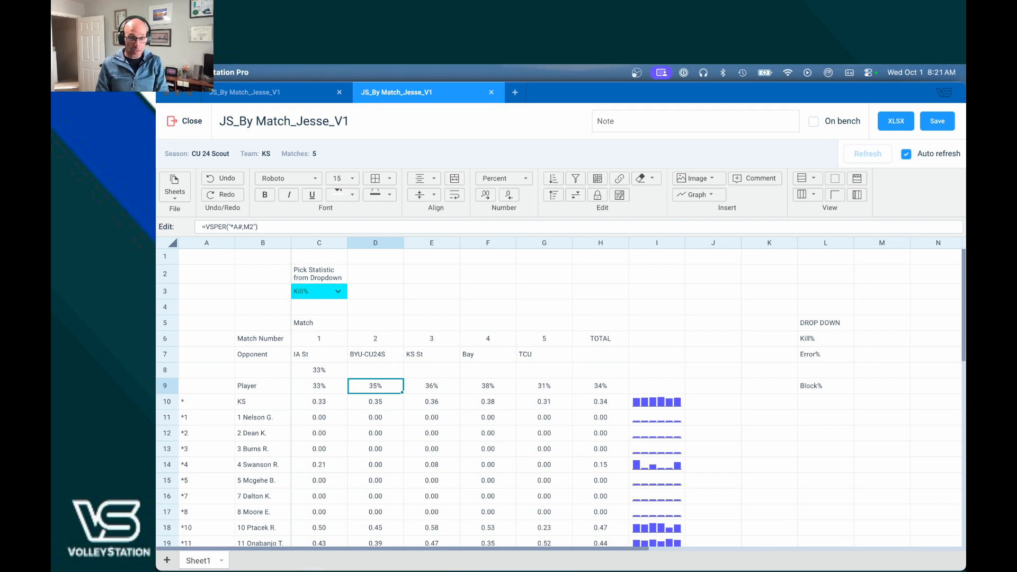
pyautogui.press('Right')
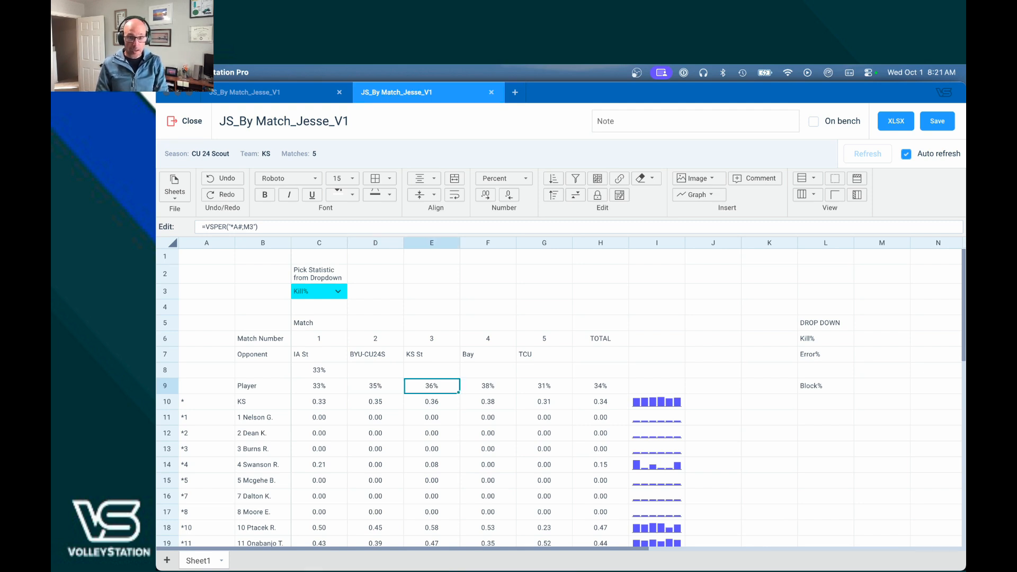
pyautogui.press('Right')
pyautogui.press('Right')
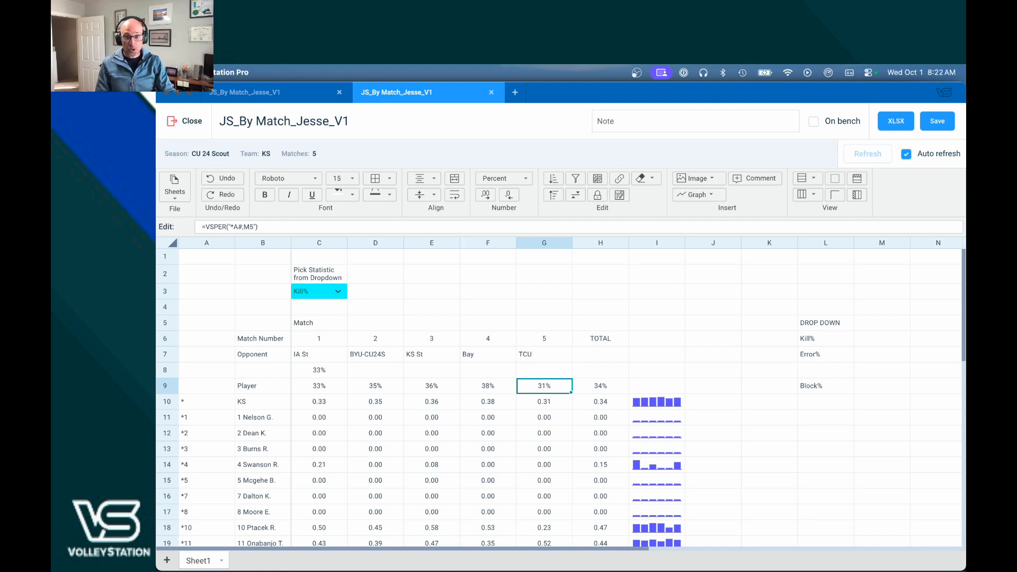
pyautogui.press('Left')
pyautogui.press('Left')
pyautogui.press('Left')
pyautogui.press('Left')
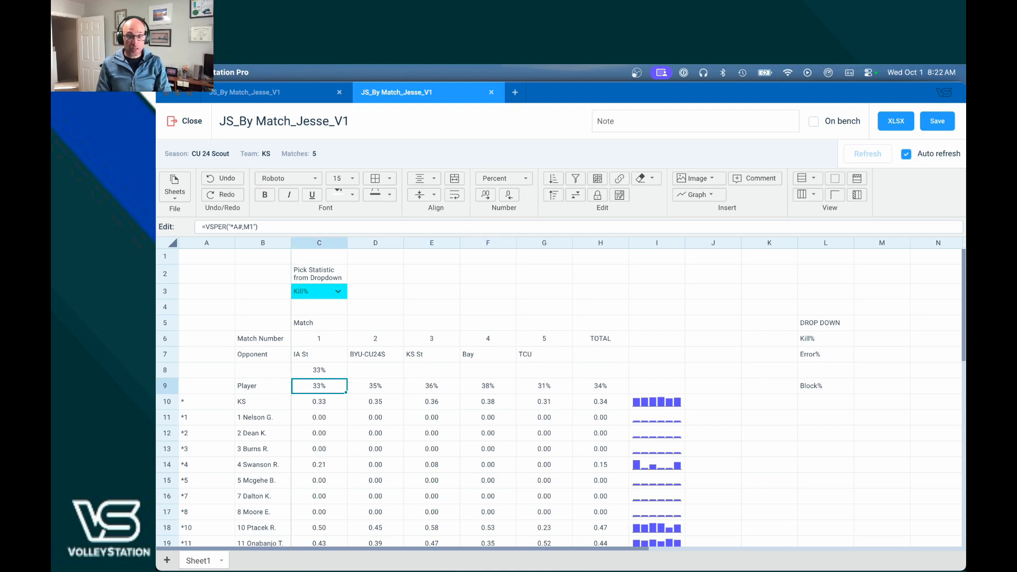
pyautogui.press('Right')
pyautogui.press('Right')
pyautogui.press('Right')
pyautogui.press('Right')
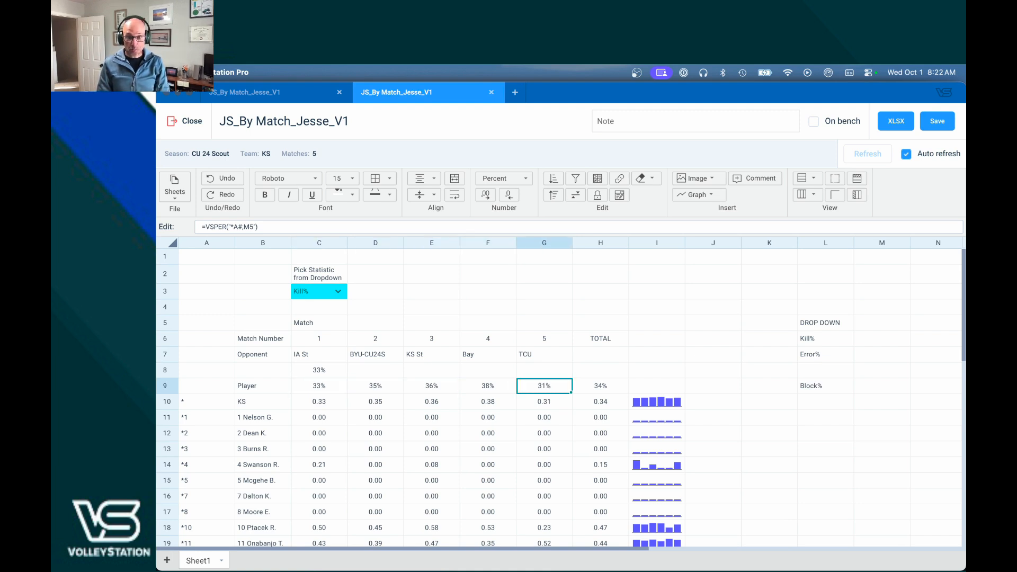
pyautogui.press('Left')
pyautogui.press('Left')
pyautogui.press('Left')
pyautogui.press('Left')
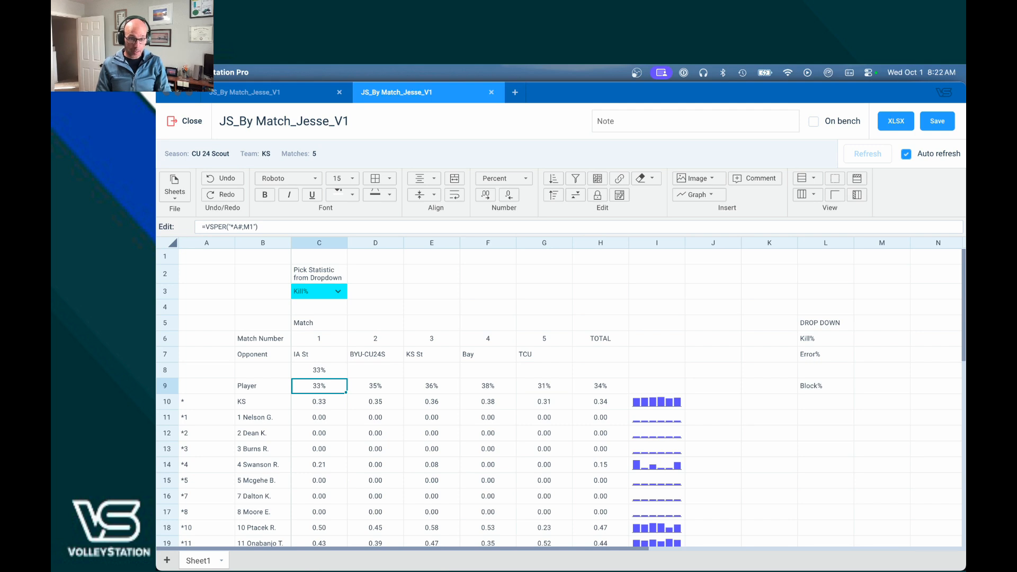
pyautogui.press('Right')
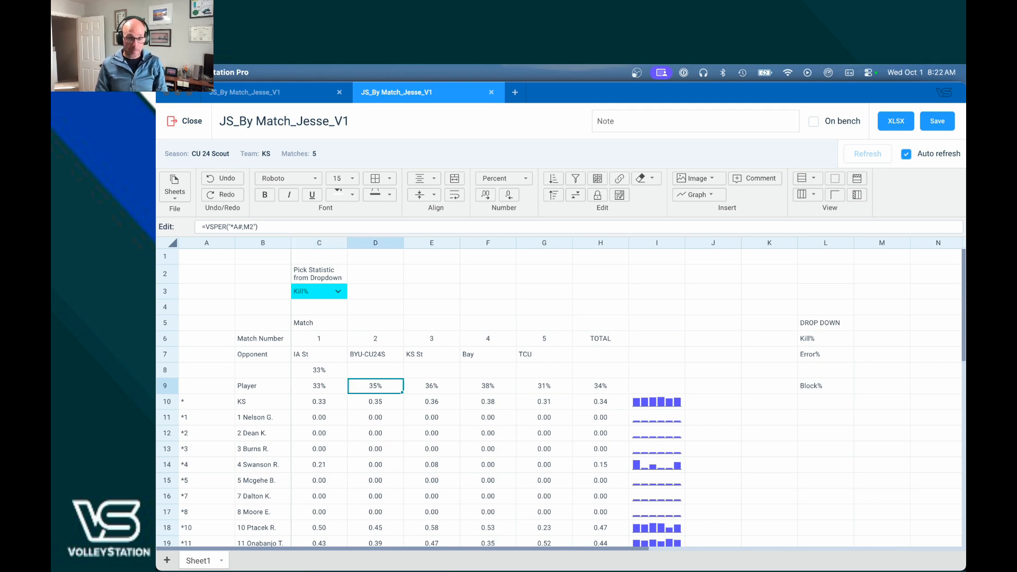
pyautogui.press('Right')
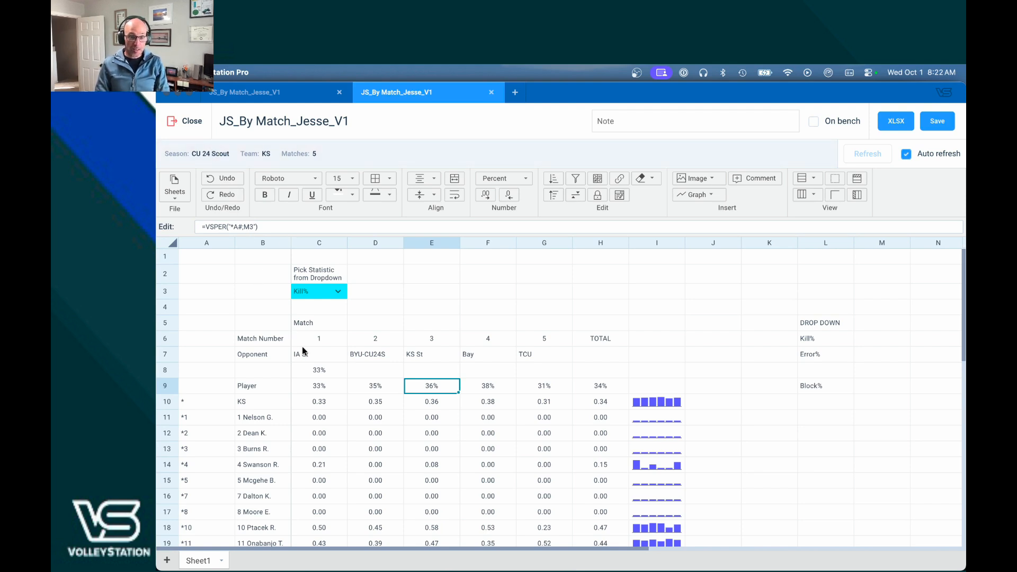
pyautogui.click(325, 391)
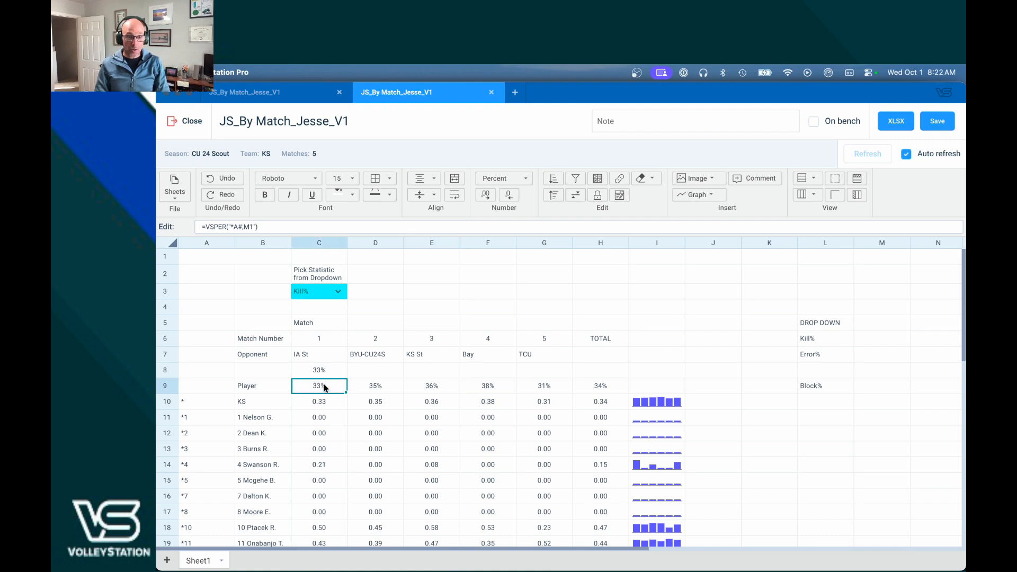
pyautogui.click(325, 355)
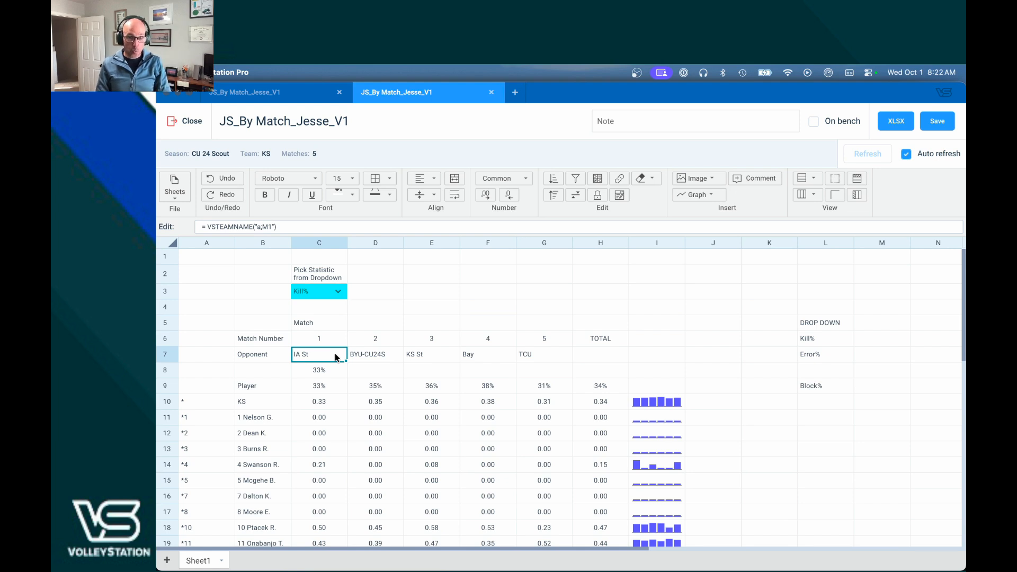
pyautogui.press('Right')
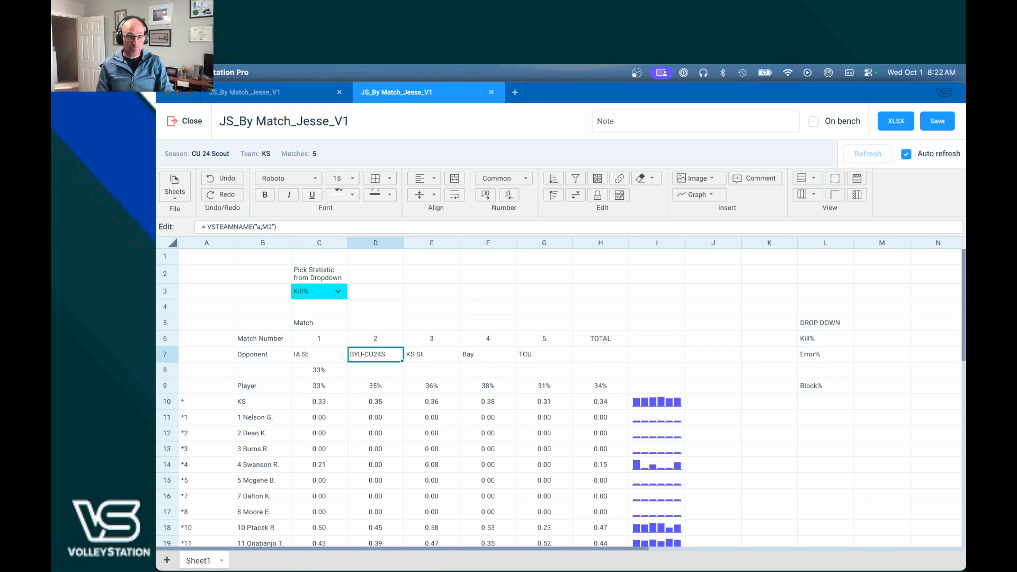
pyautogui.press('Right')
pyautogui.press('Right')
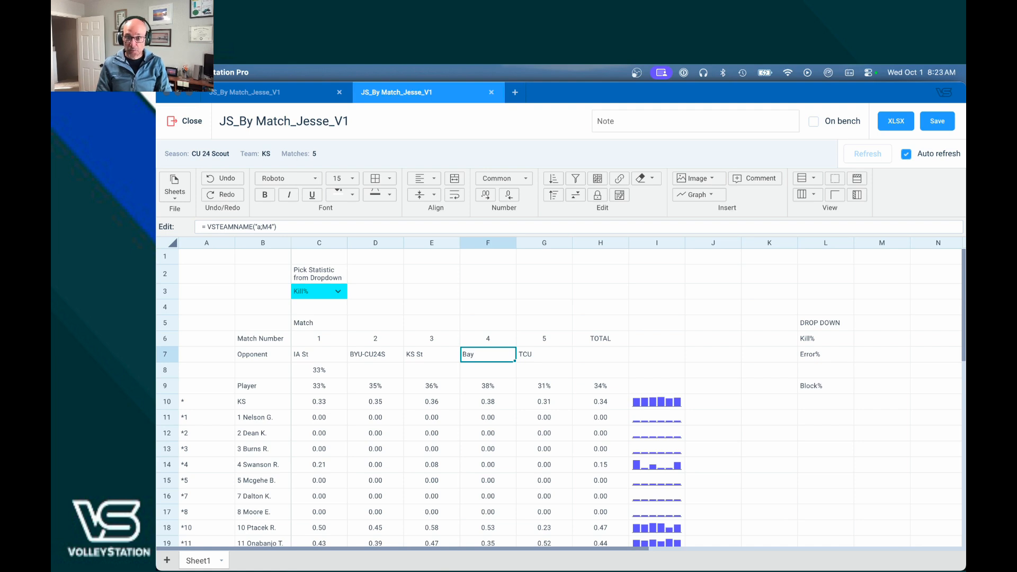
pyautogui.press('Right')
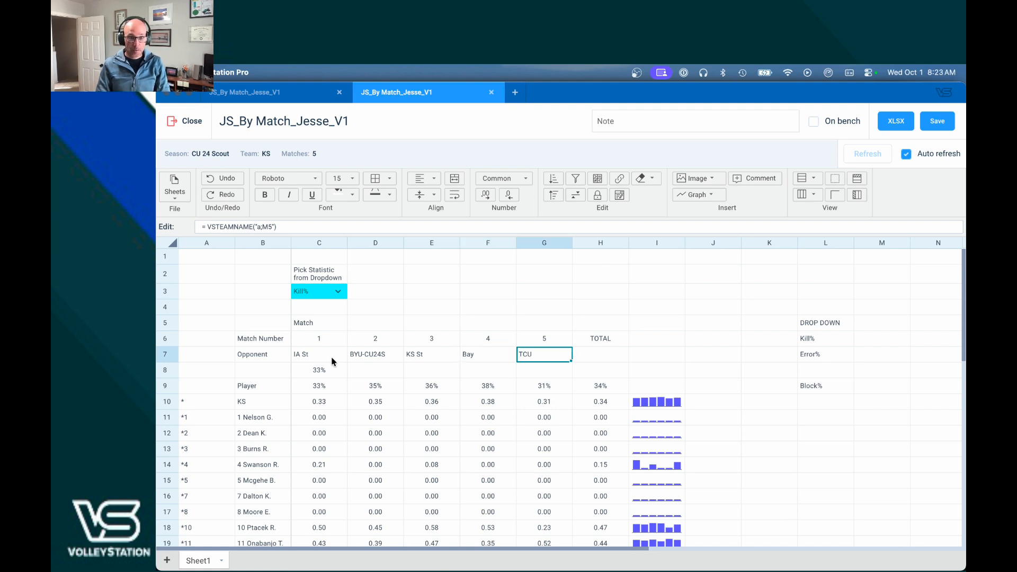
pyautogui.click(332, 389)
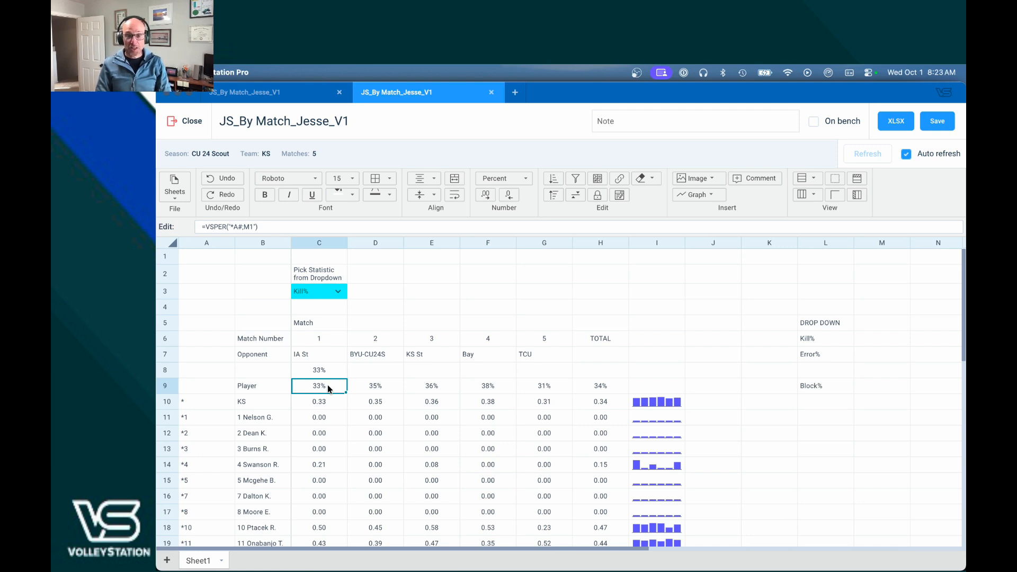
# Step: Paste C8's filtered Kill% formula into D8 and change M1 to M2, so D8 shows 28%
pyautogui.click(329, 372)
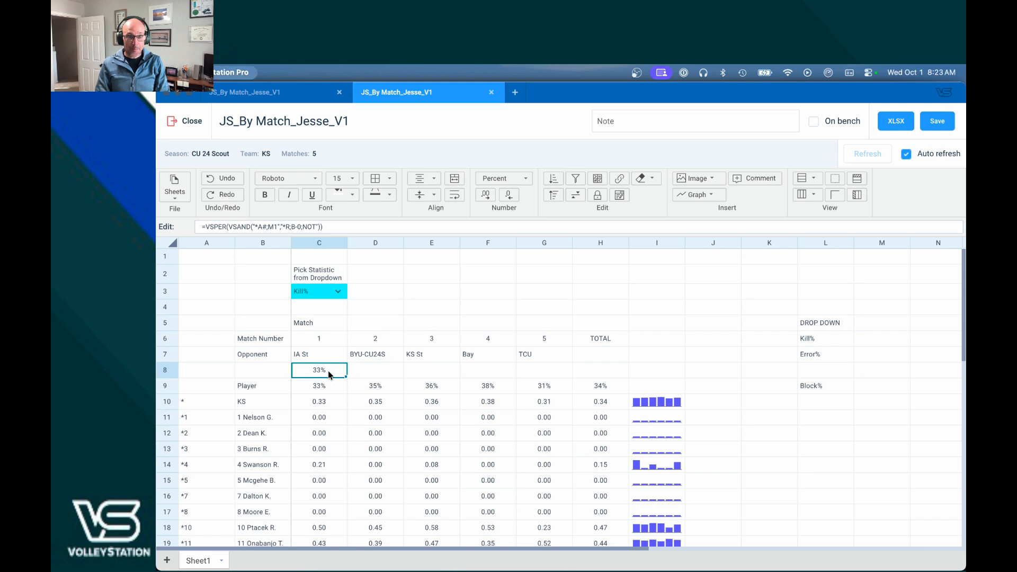
pyautogui.click(364, 375)
pyautogui.write('=VSPER(VSAND("*A#;M1","*R;B-0;NOT"))')
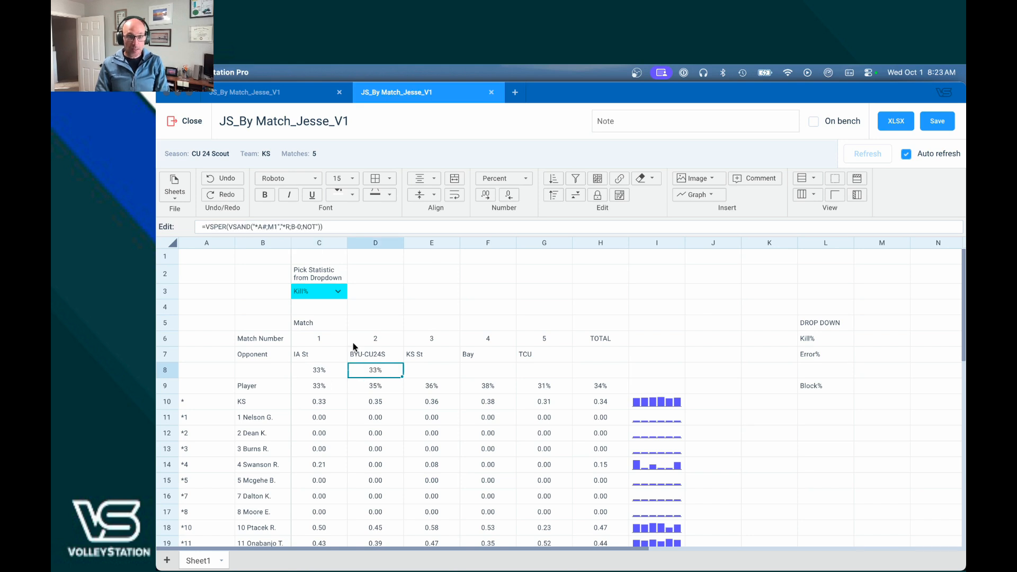
pyautogui.click(276, 228)
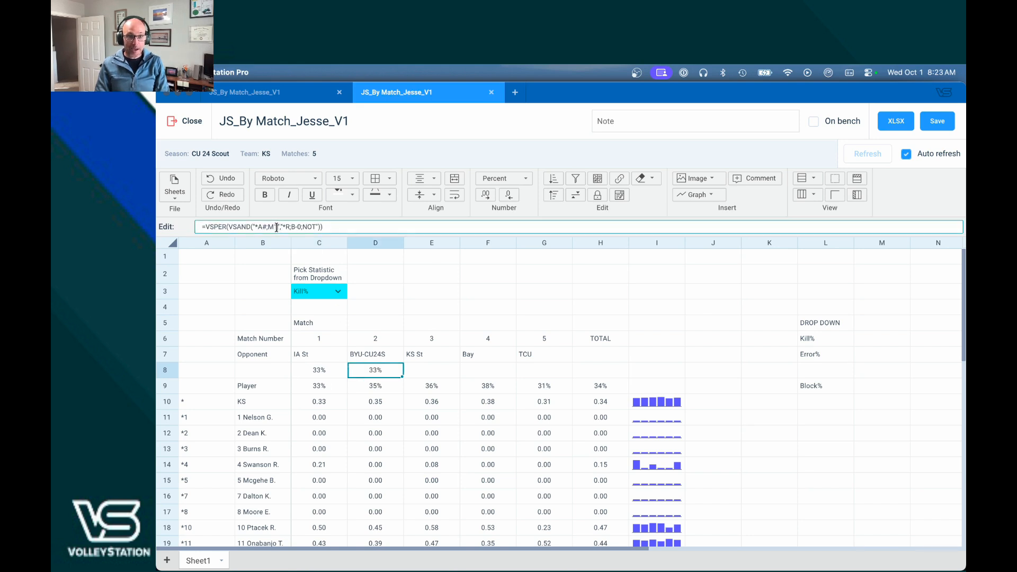
pyautogui.press('BackSpace')
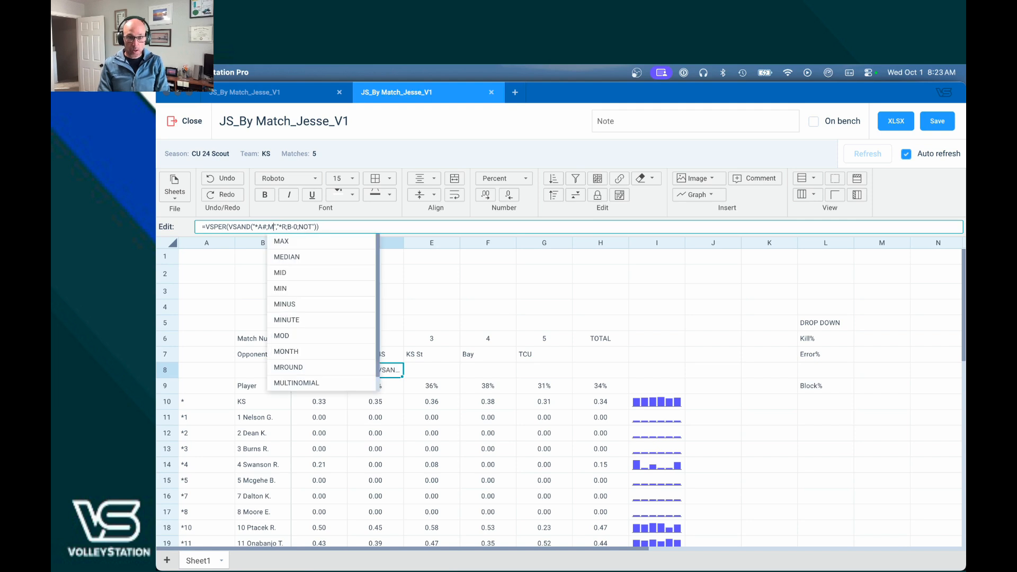
pyautogui.write('2')
pyautogui.press('Tab')
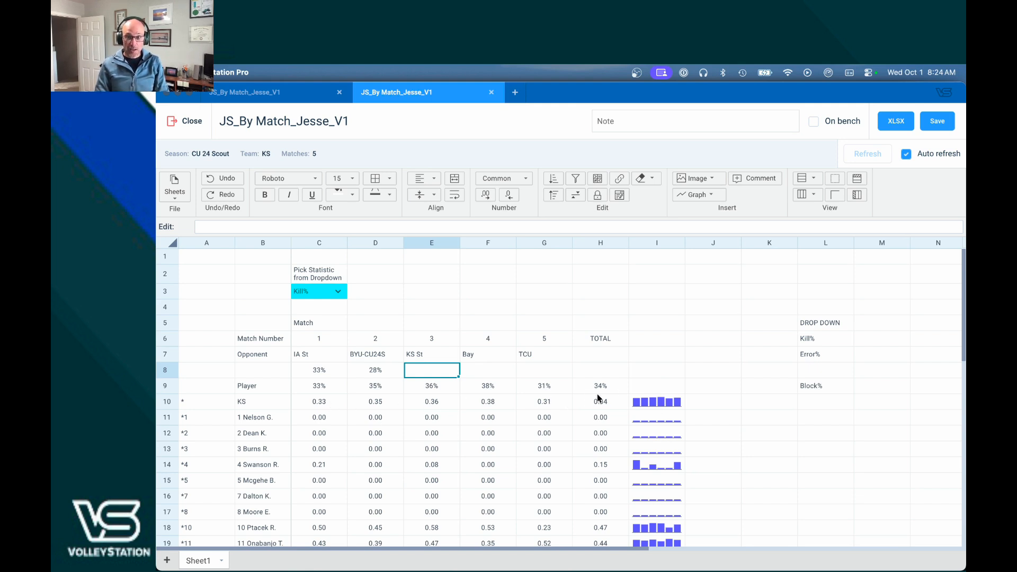
# Step: Insert a line sparkline in I9 charting the match Kill% range C9:G9
pyautogui.click(652, 385)
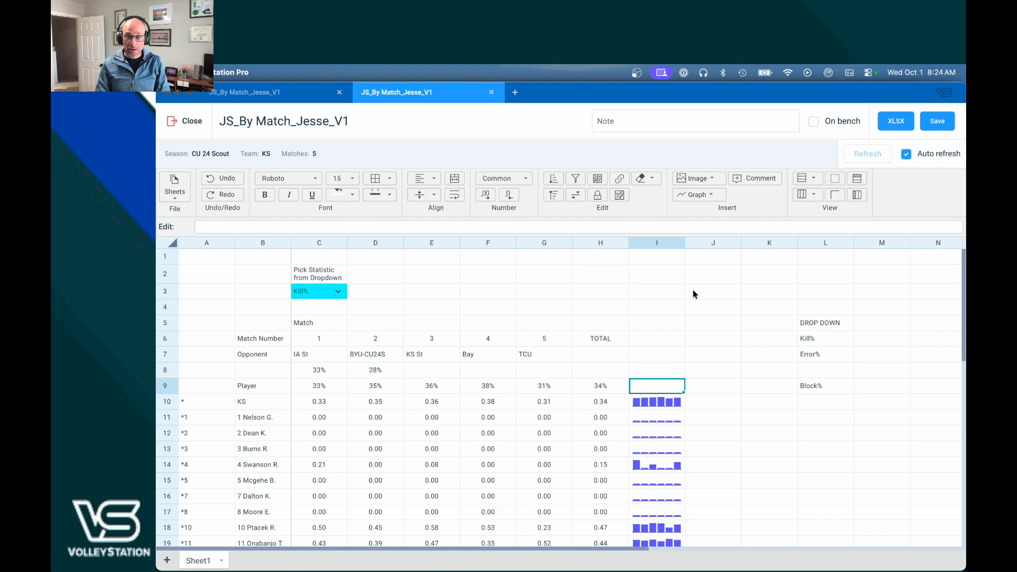
pyautogui.click(705, 198)
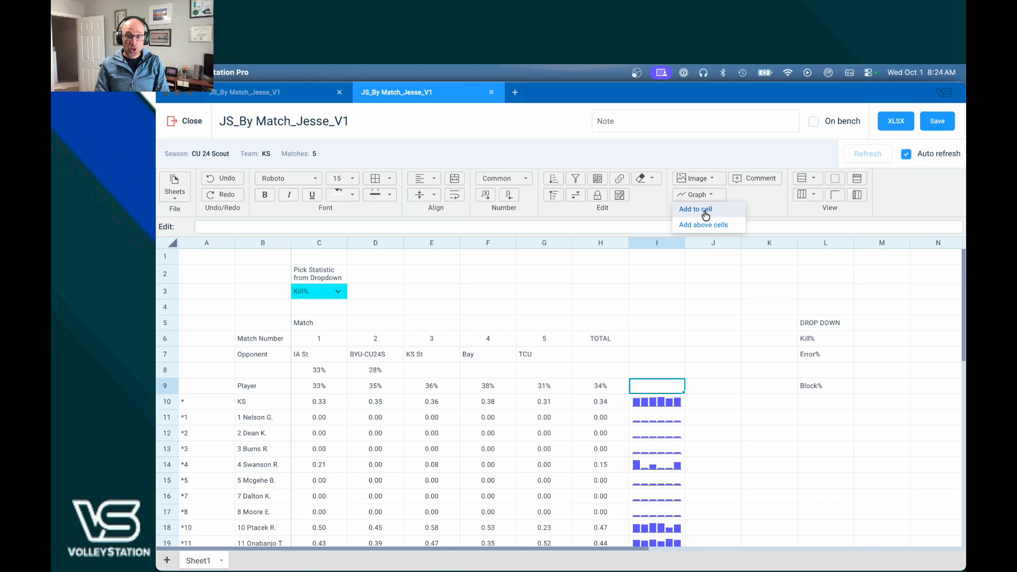
pyautogui.click(699, 209)
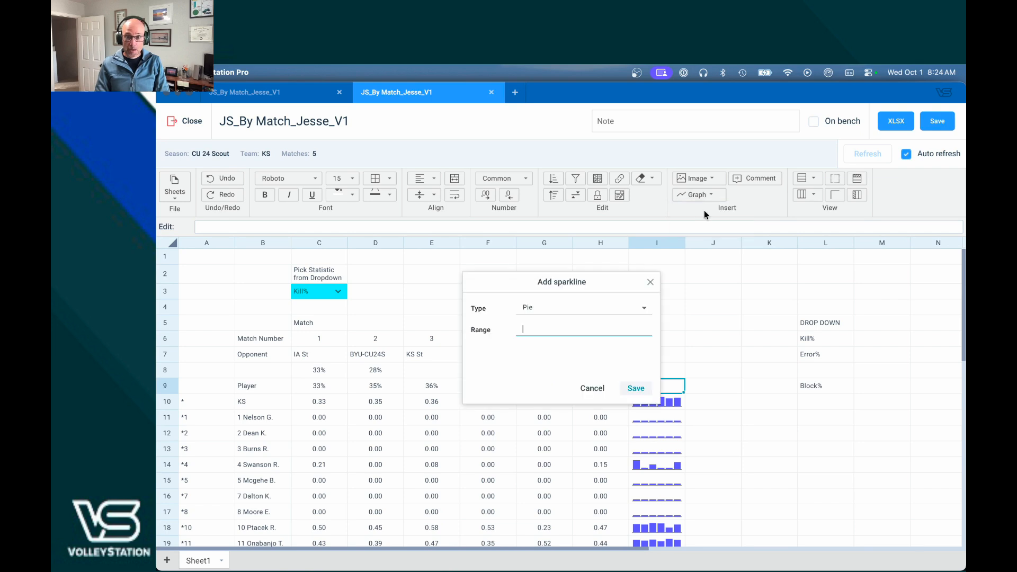
pyautogui.click(644, 311)
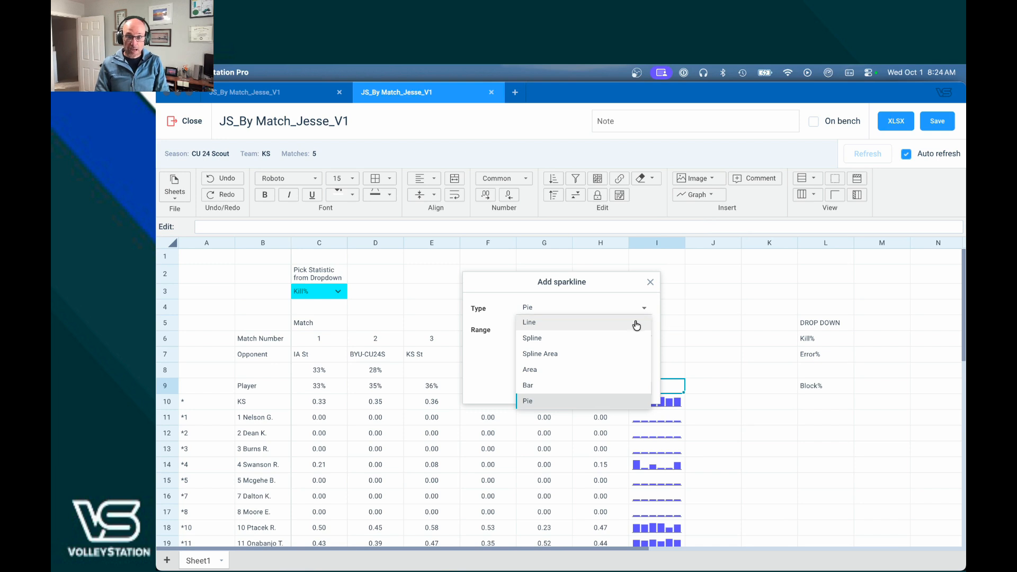
pyautogui.click(637, 322)
pyautogui.click(588, 317)
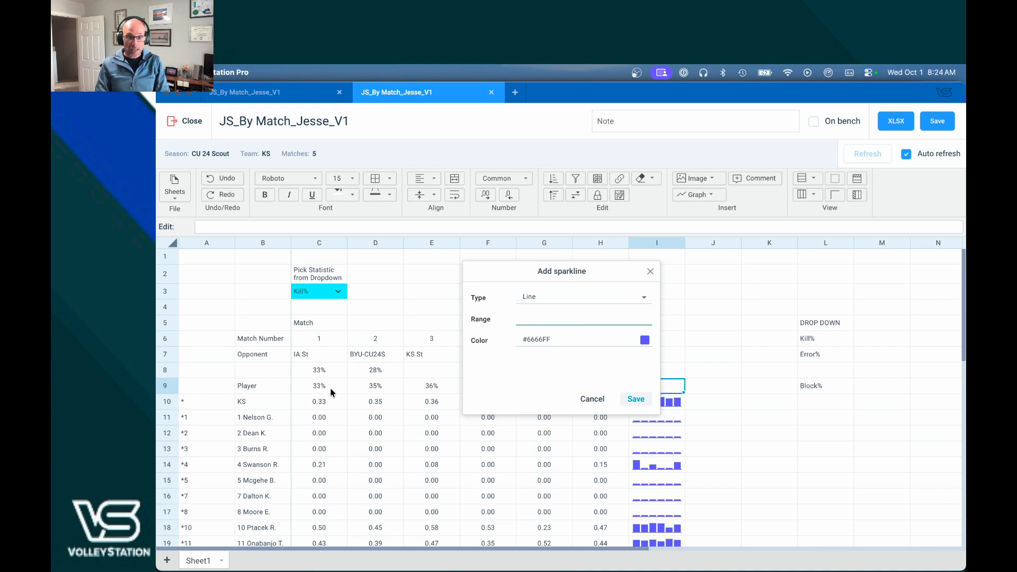
pyautogui.write('C9')
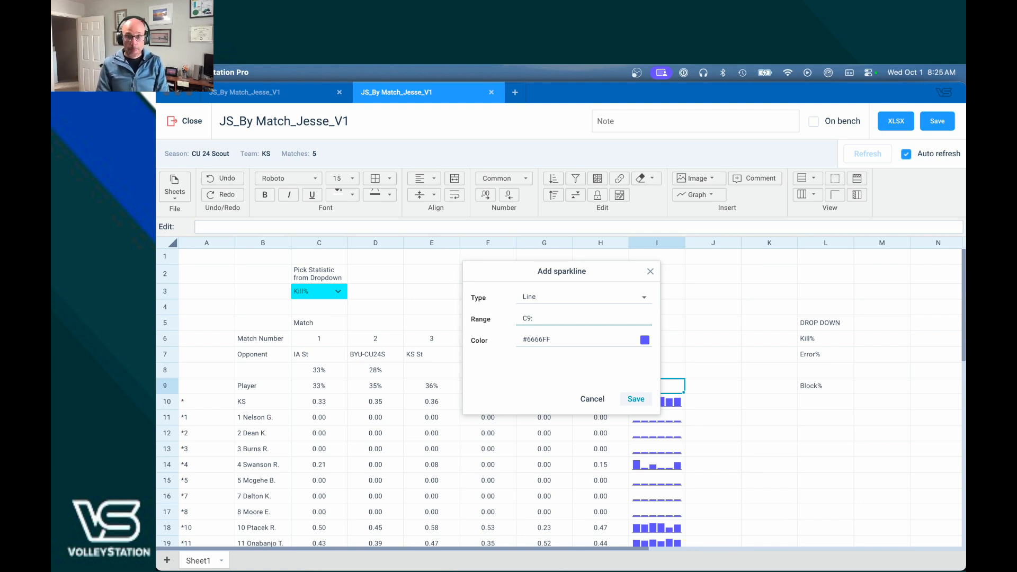
pyautogui.write(':')
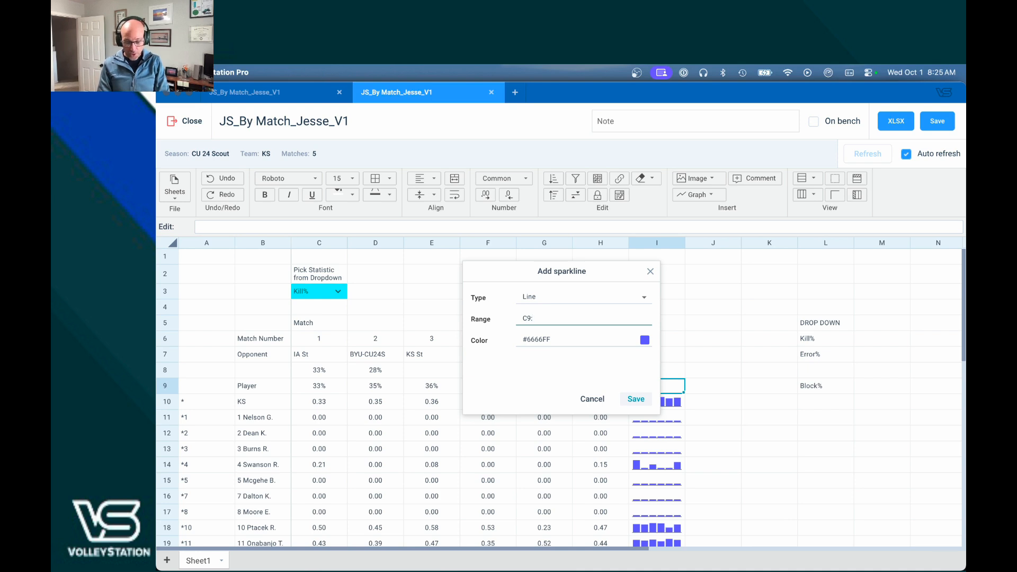
pyautogui.write('G9')
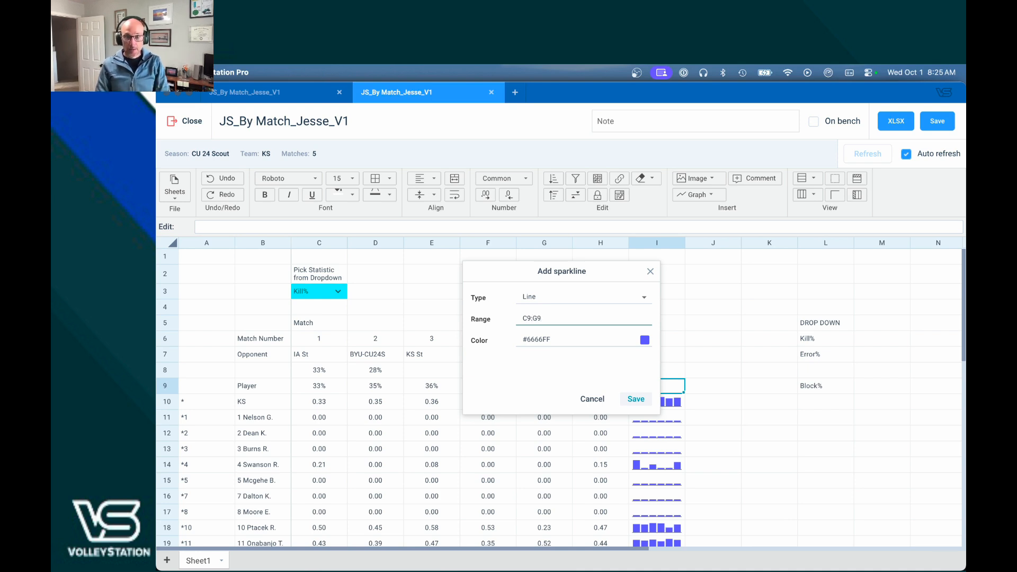
pyautogui.click(636, 399)
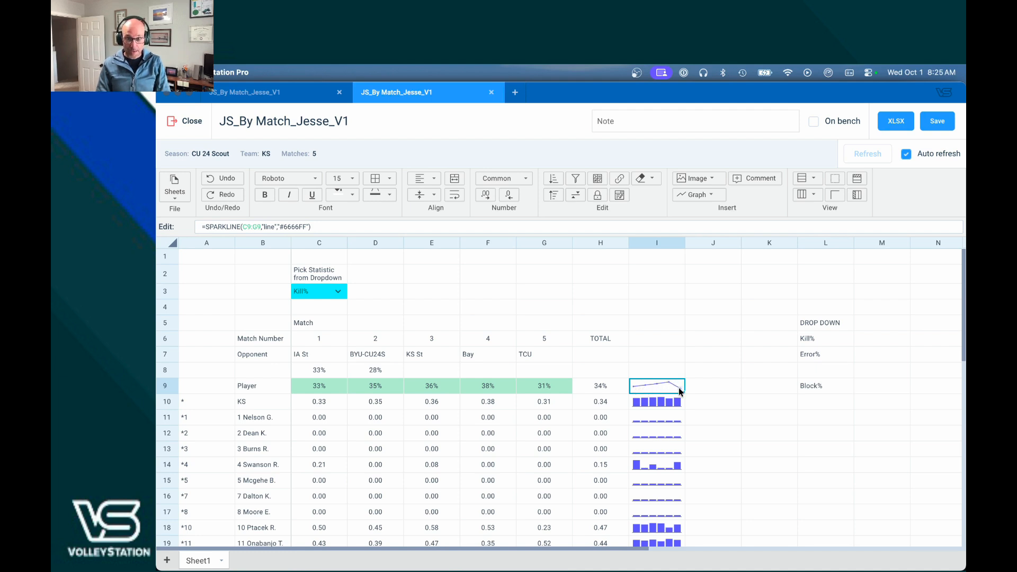
pyautogui.click(662, 368)
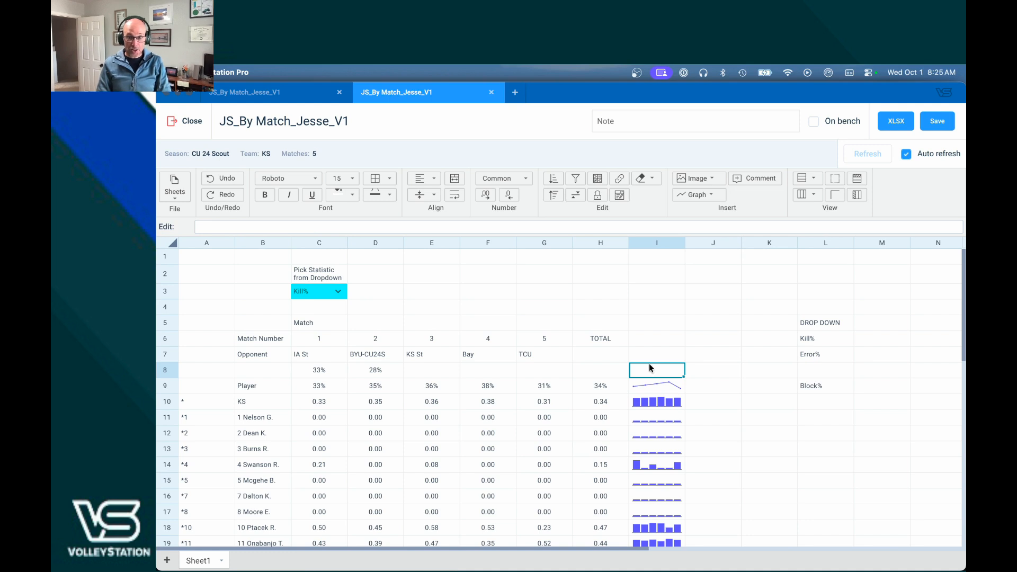
# Step: Insert a new column H before TOTAL and enter match number 6 in H6
pyautogui.rightClick(597, 248)
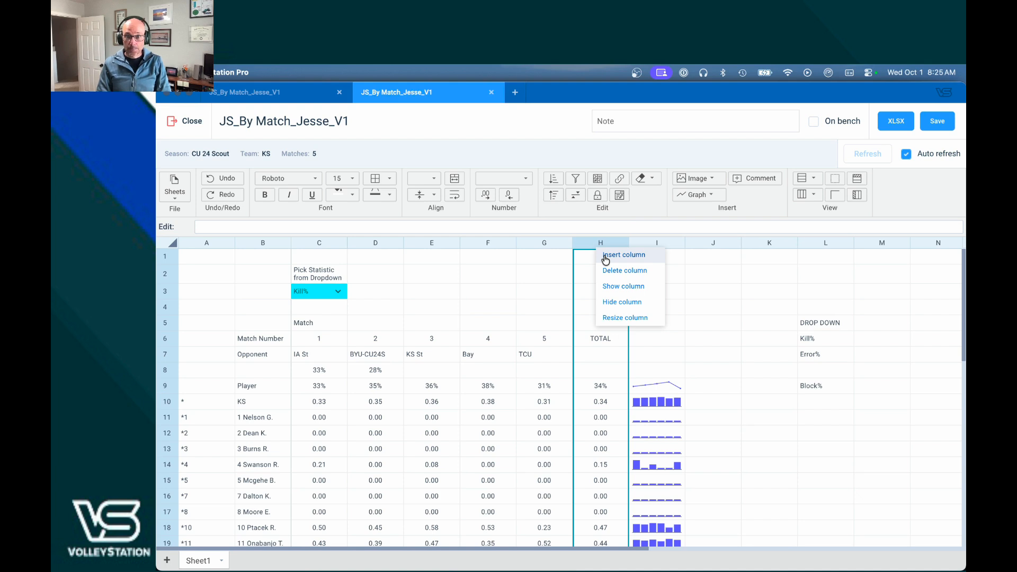
pyautogui.click(606, 257)
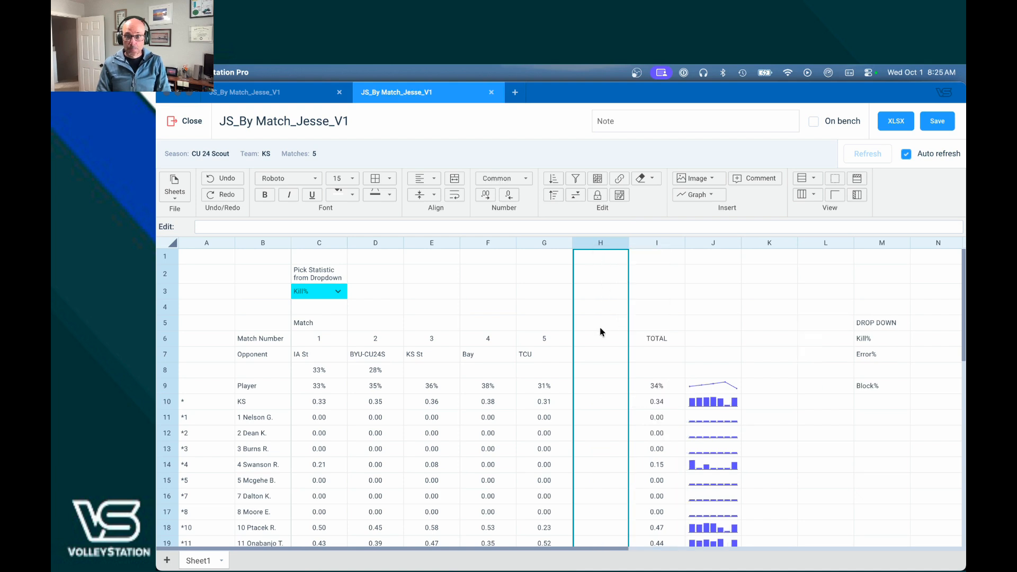
pyautogui.click(602, 342)
pyautogui.write('6')
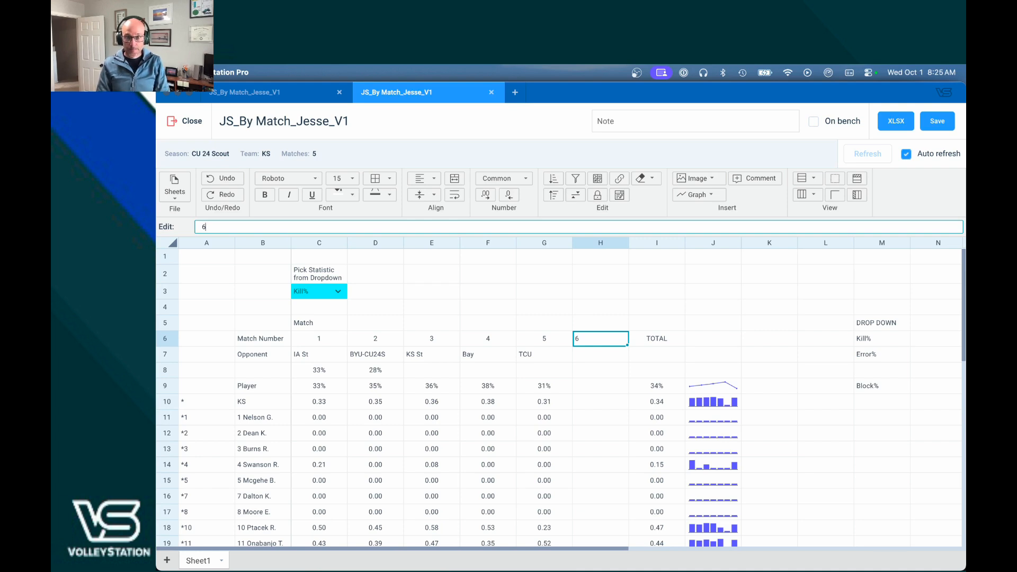
pyautogui.press('Return')
# Step: Copy the match 5 team Kill% formula into H9 and change M5 to M6
pyautogui.press('Down')
pyautogui.press('Down')
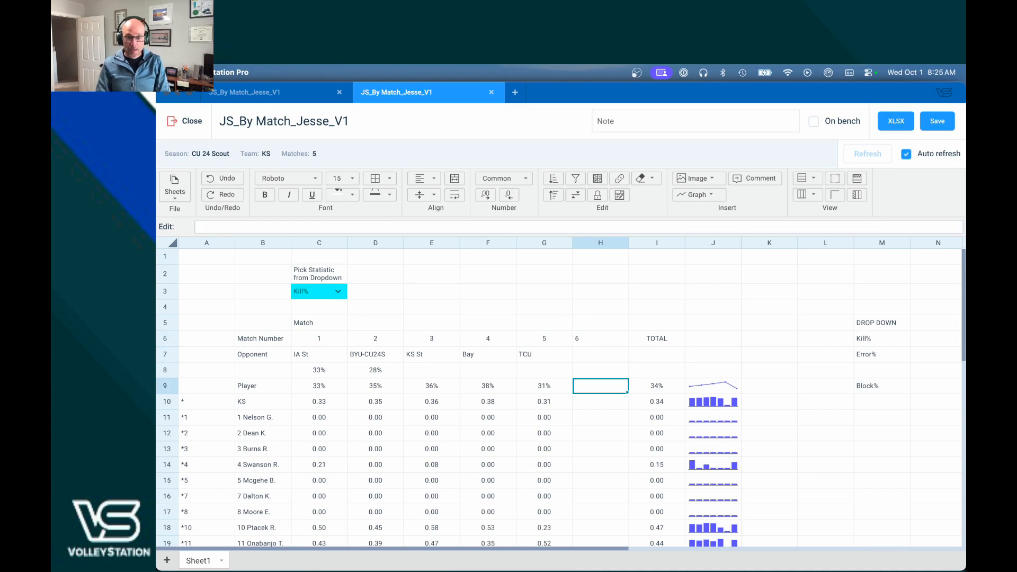
pyautogui.click(538, 390)
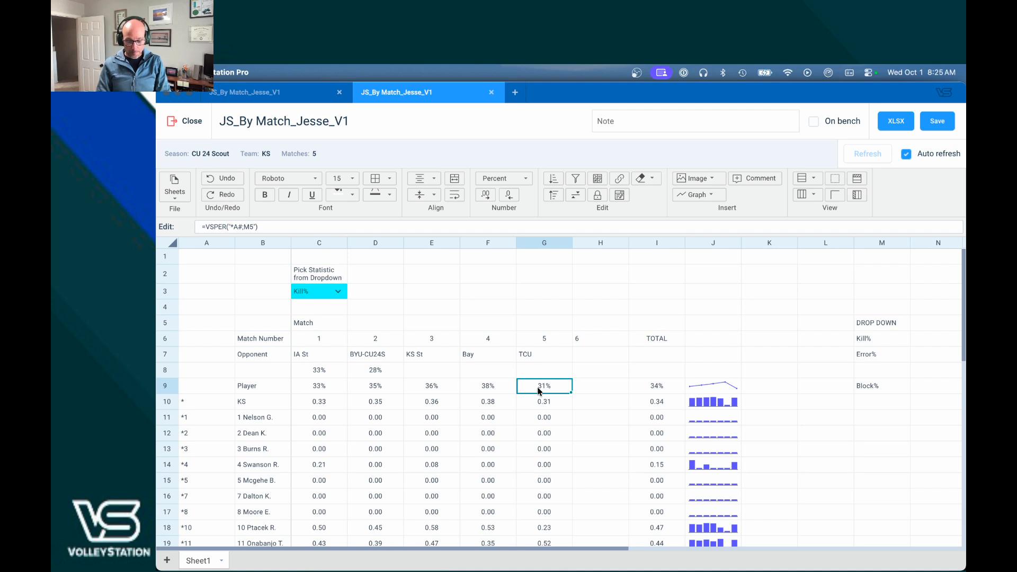
pyautogui.press('Right')
pyautogui.write('=VSPER("*A#;M5")')
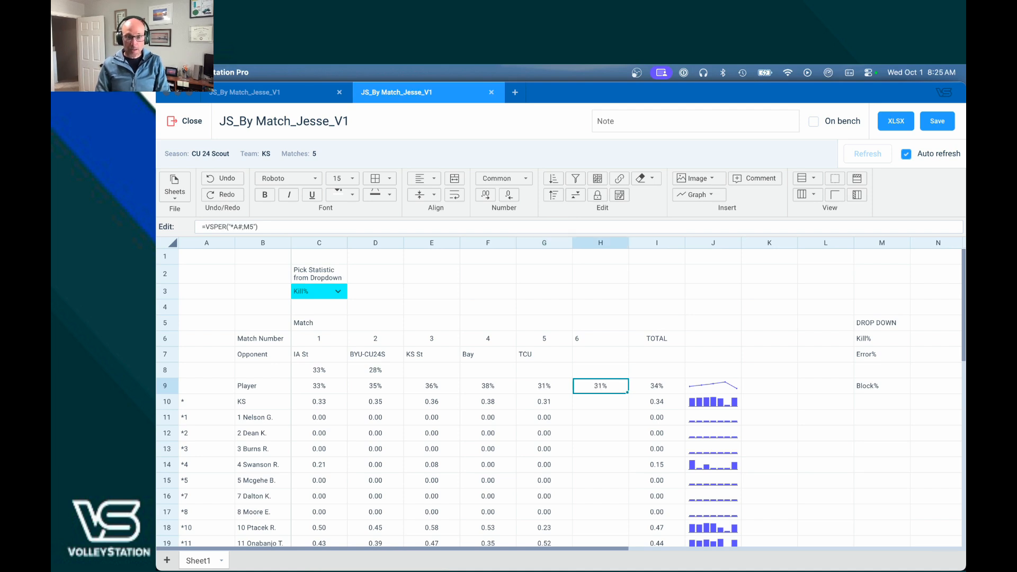
pyautogui.click(253, 228)
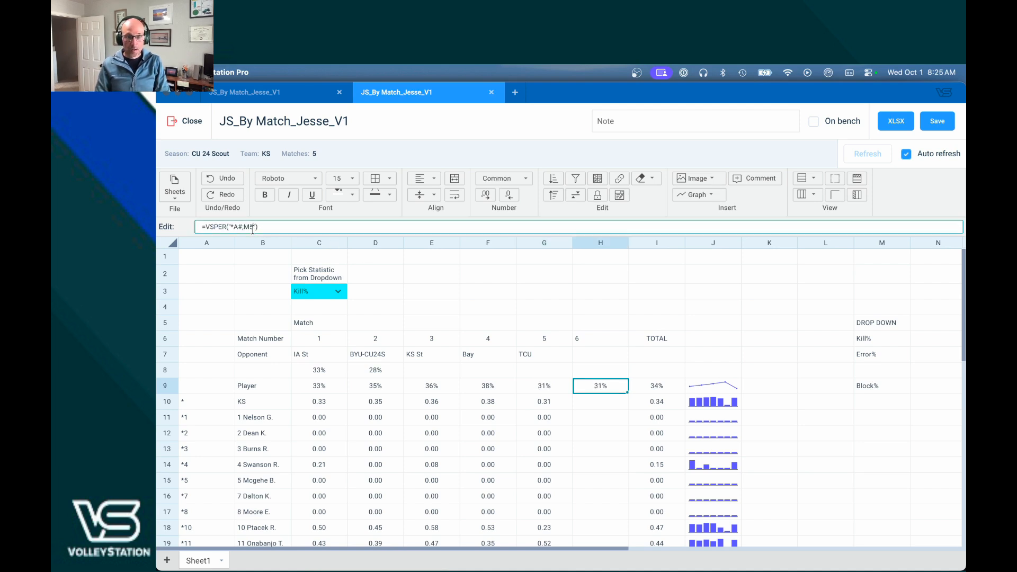
pyautogui.press('BackSpace')
pyautogui.write('6')
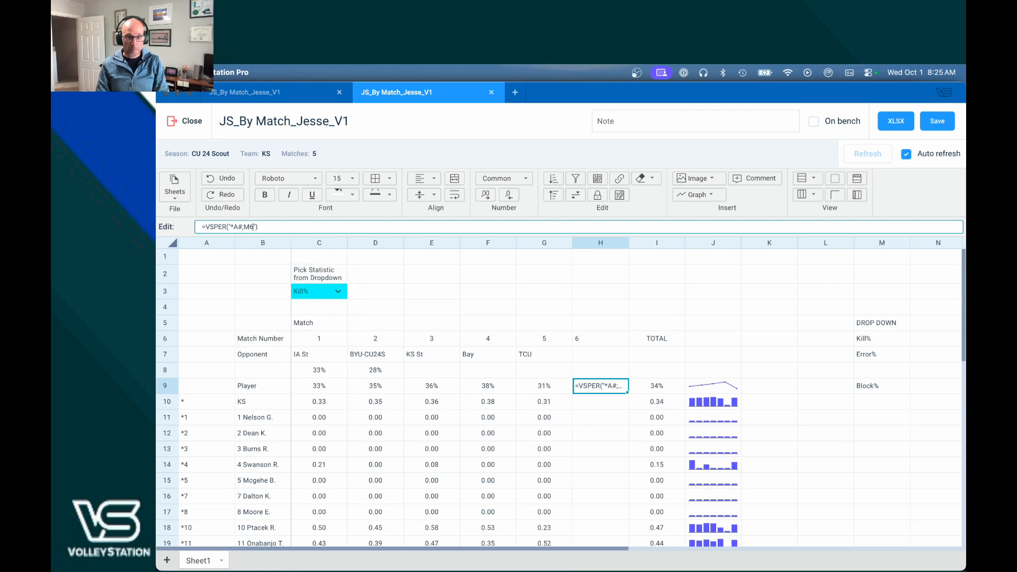
pyautogui.press('Return')
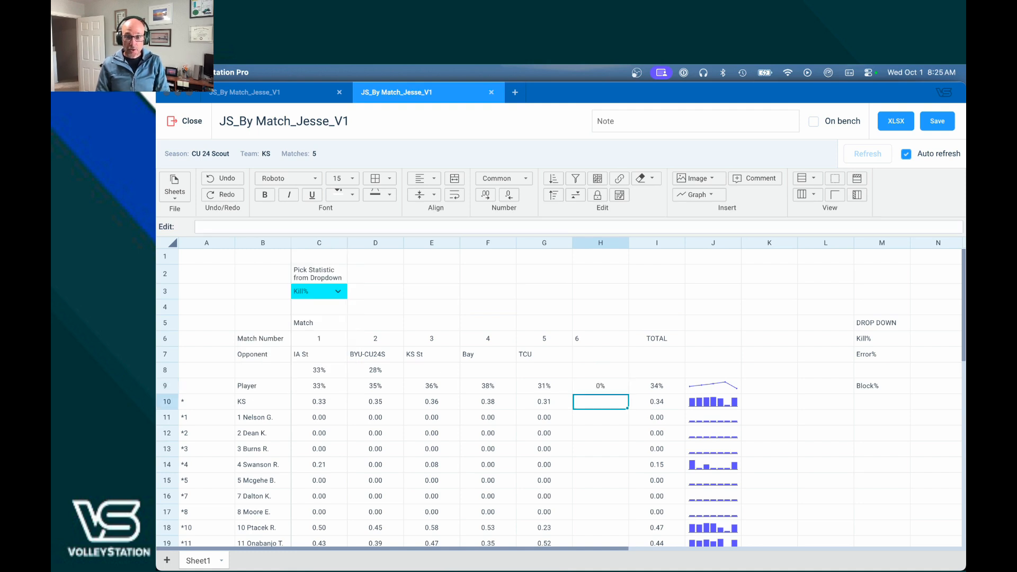
# Step: Tick the AZ match in the Matches selection and confirm, so H9 shows 36%
pyautogui.click(300, 160)
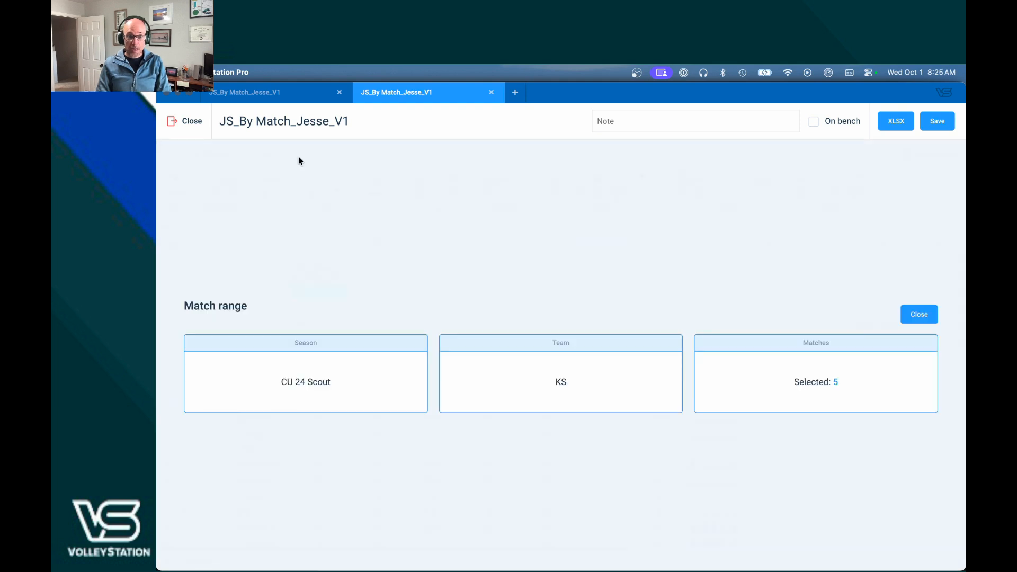
pyautogui.click(763, 378)
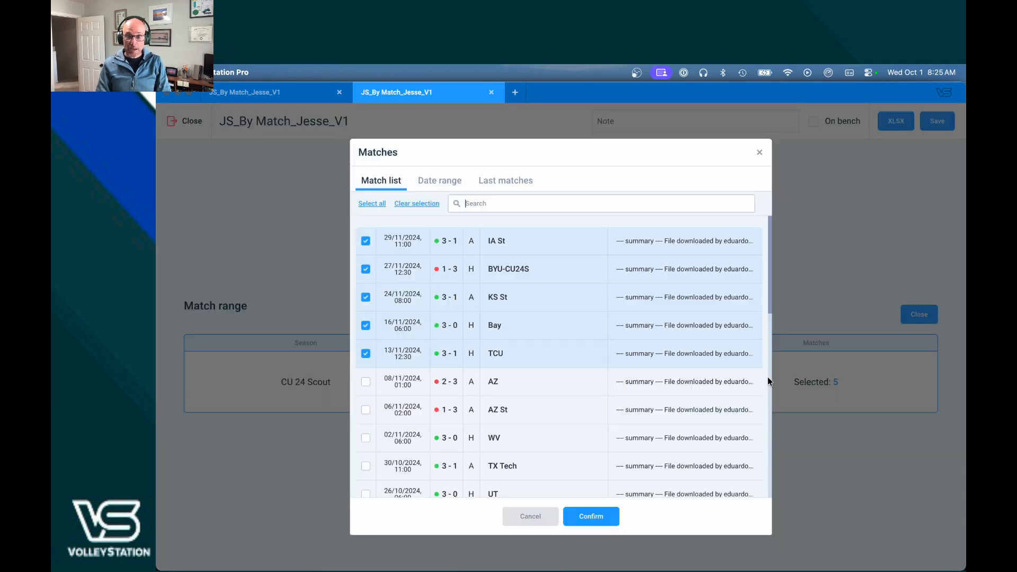
pyautogui.click(365, 381)
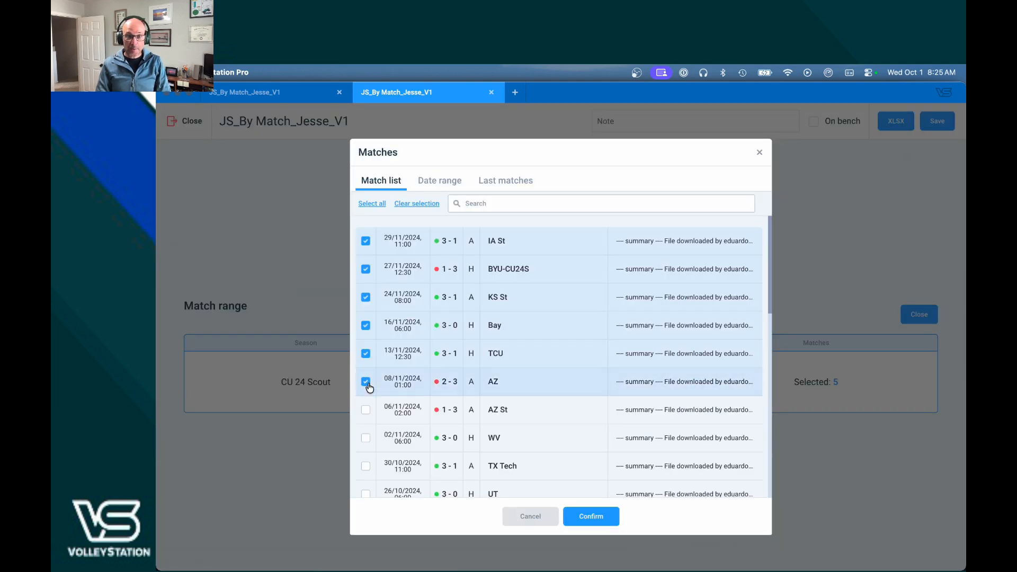
pyautogui.click(606, 515)
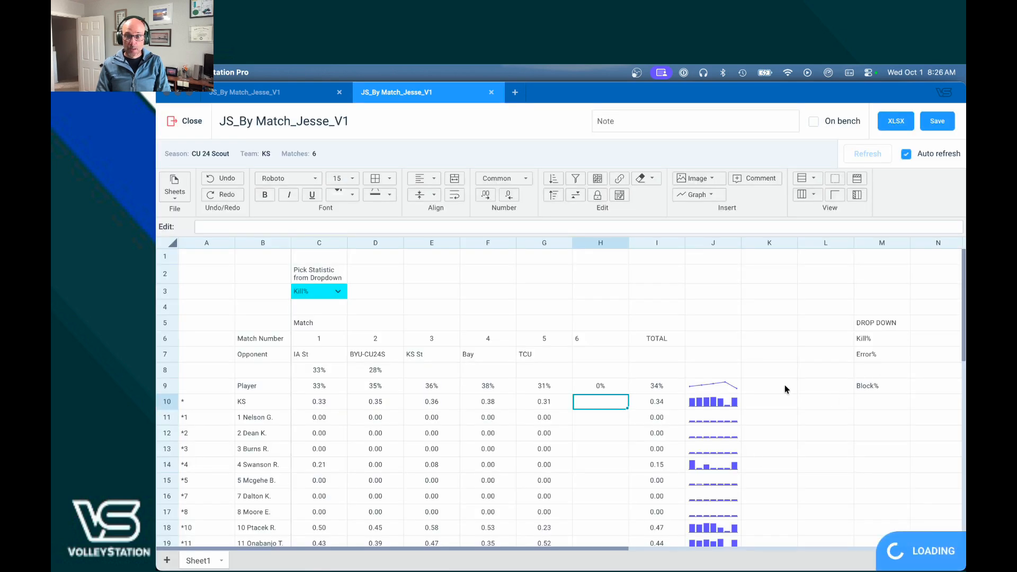
pyautogui.click(612, 390)
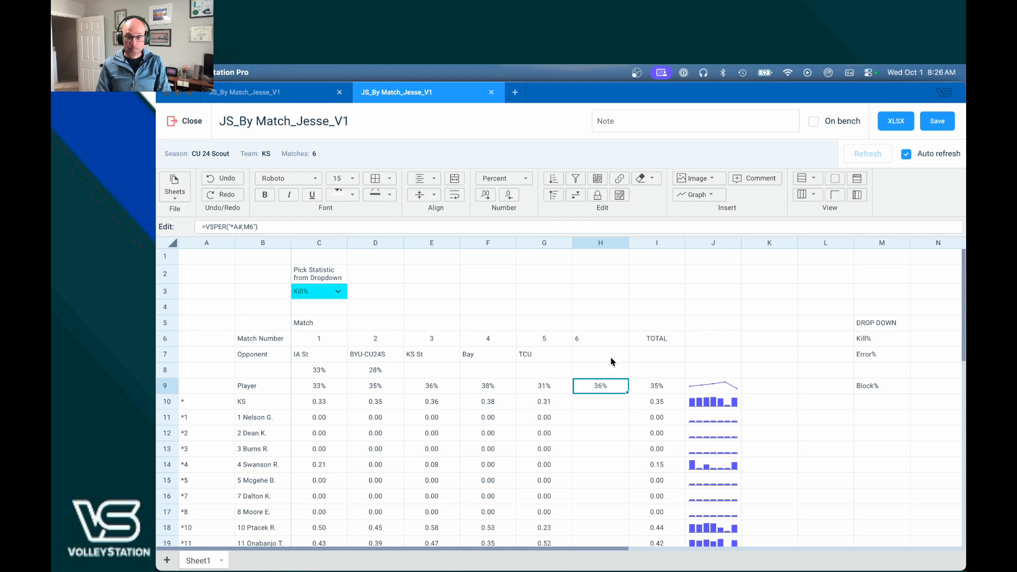
# Step: Paste G7's opponent-name formula into H7 and point it at match 6, so it shows AZ
pyautogui.click(549, 356)
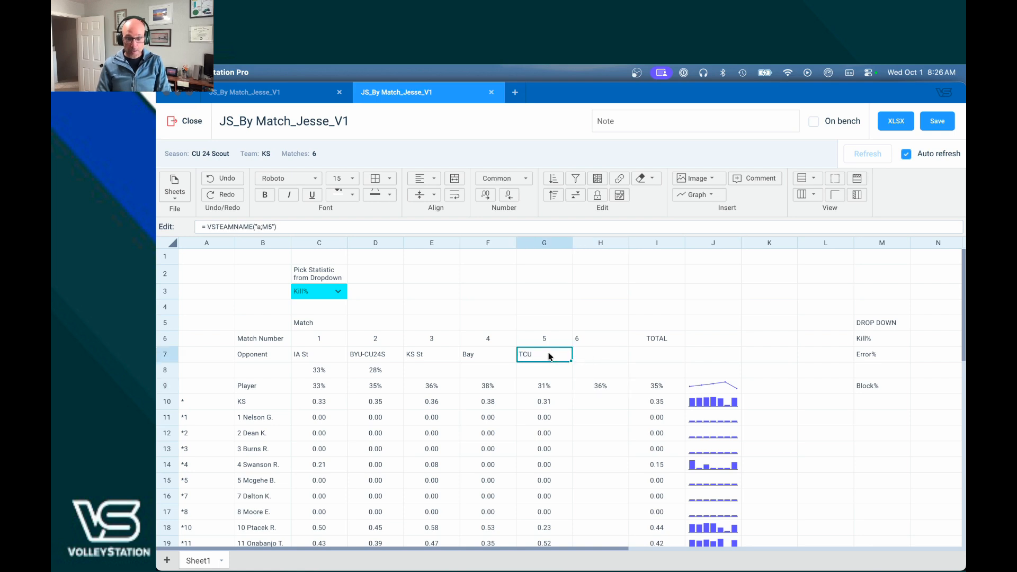
pyautogui.press('Right')
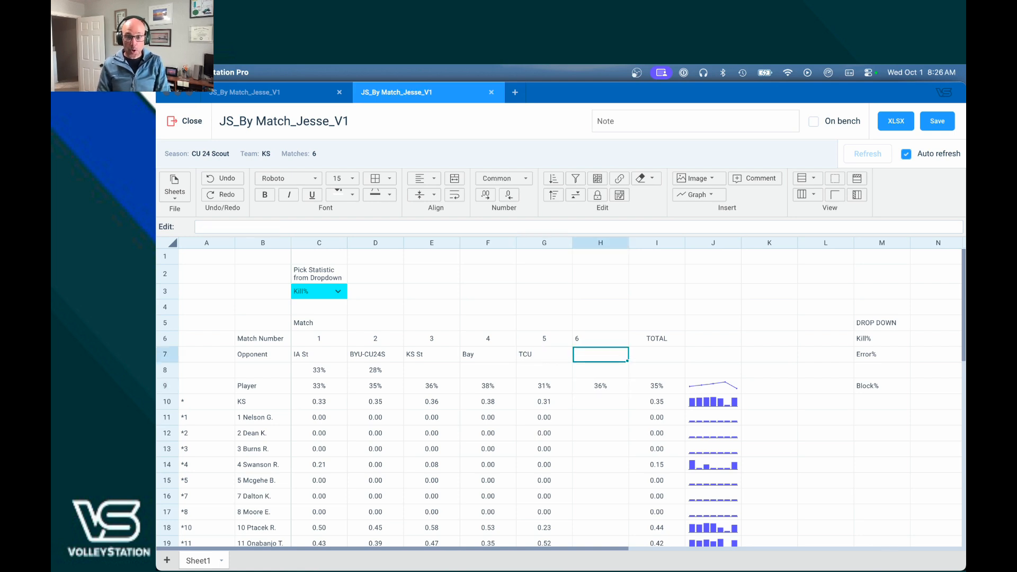
pyautogui.write('= VSTEAMNAME("a;M5")')
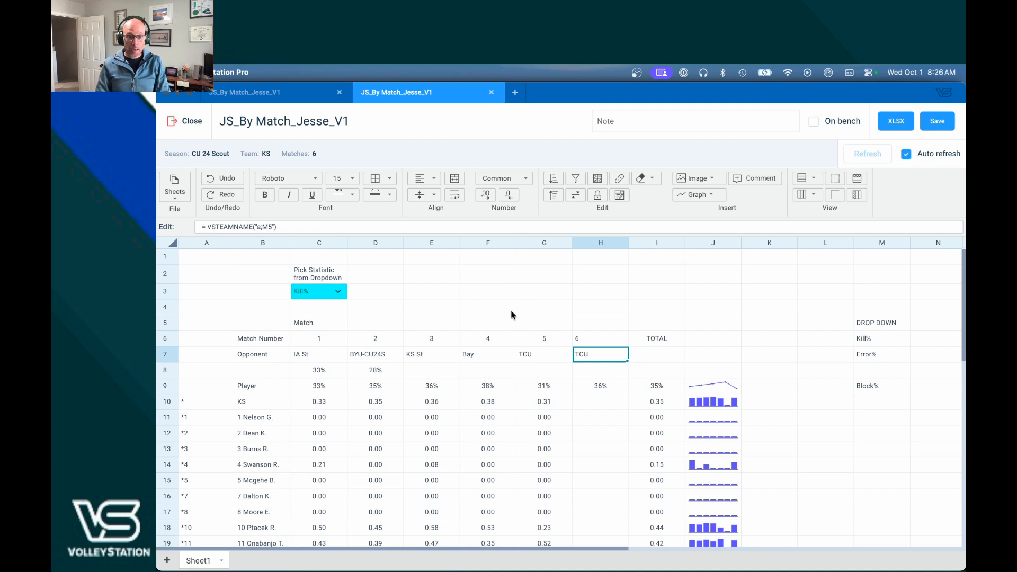
pyautogui.press('F2')
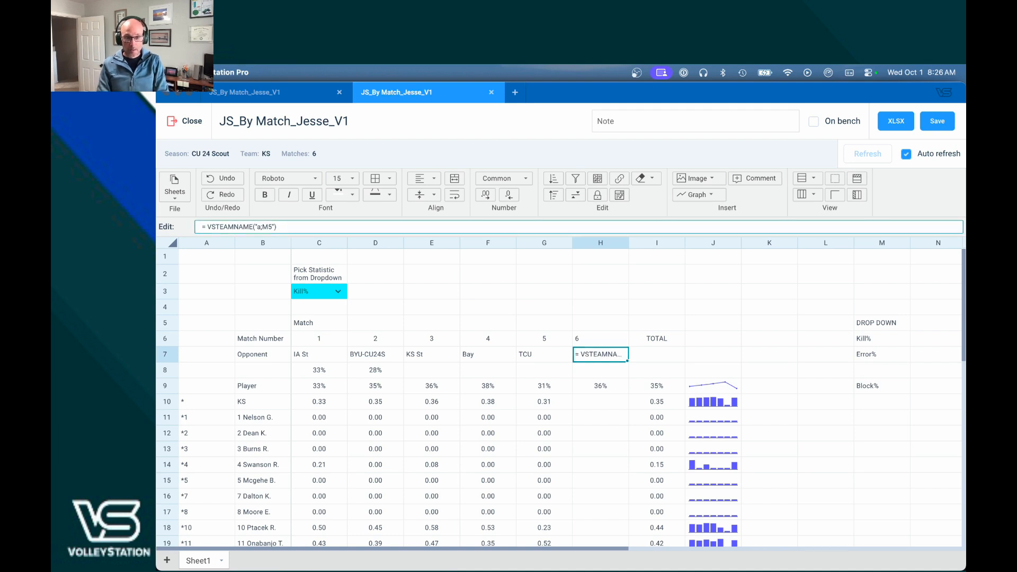
pyautogui.press('Return')
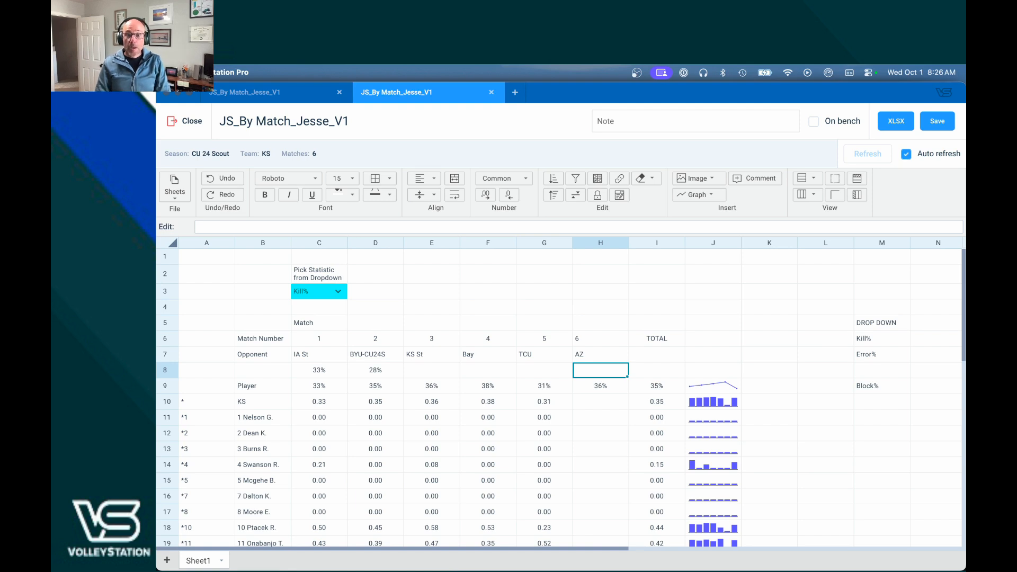
pyautogui.click(543, 401)
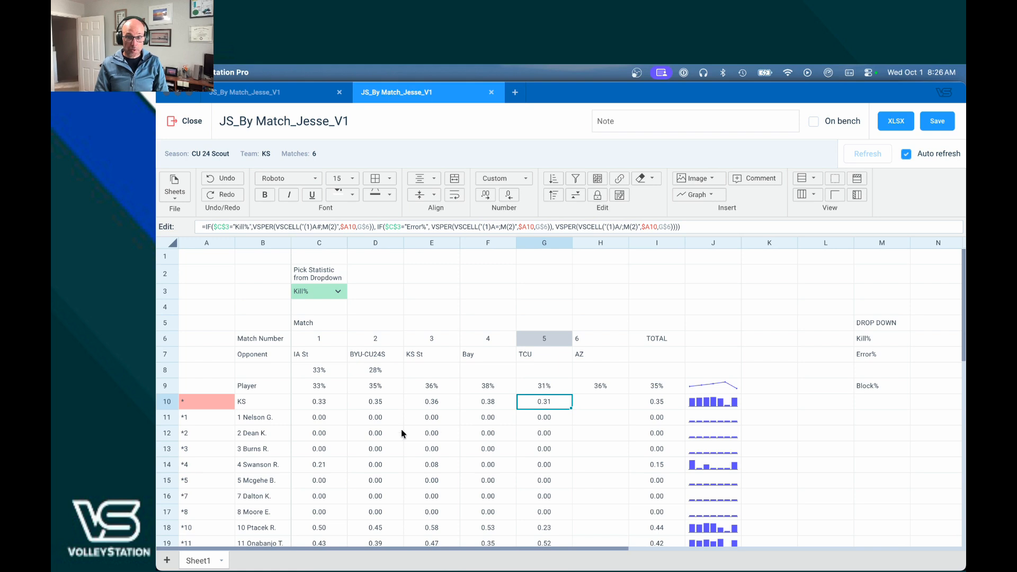
pyautogui.click(533, 418)
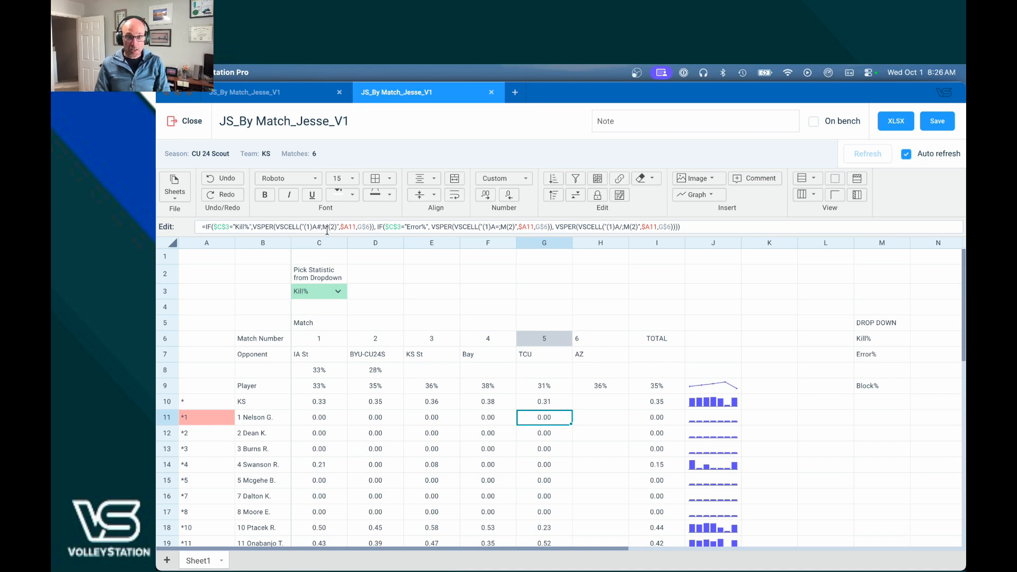
pyautogui.moveTo(324, 227); pyautogui.dragTo(335, 229)
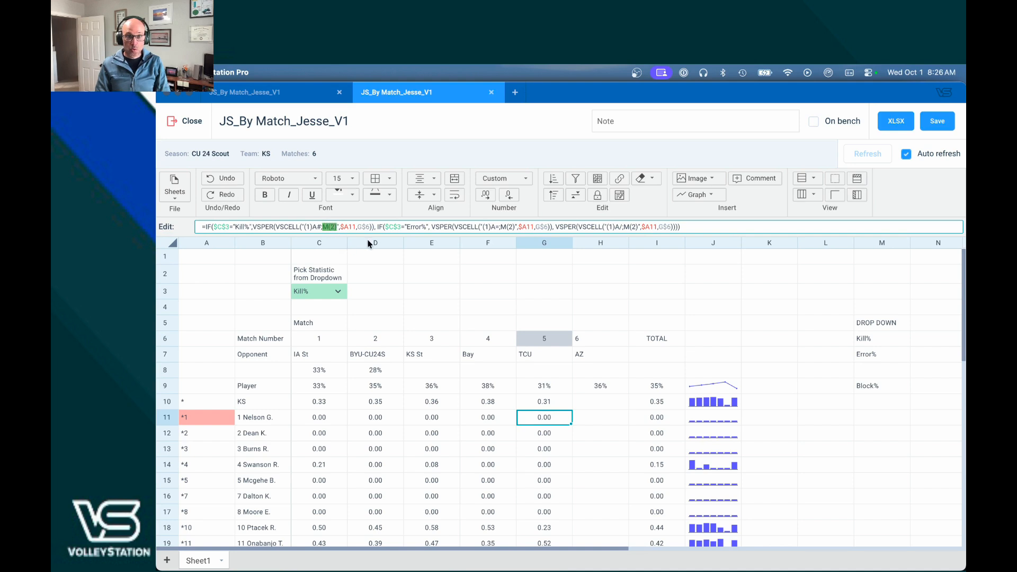
pyautogui.moveTo(357, 227); pyautogui.dragTo(367, 227)
pyautogui.click(562, 417)
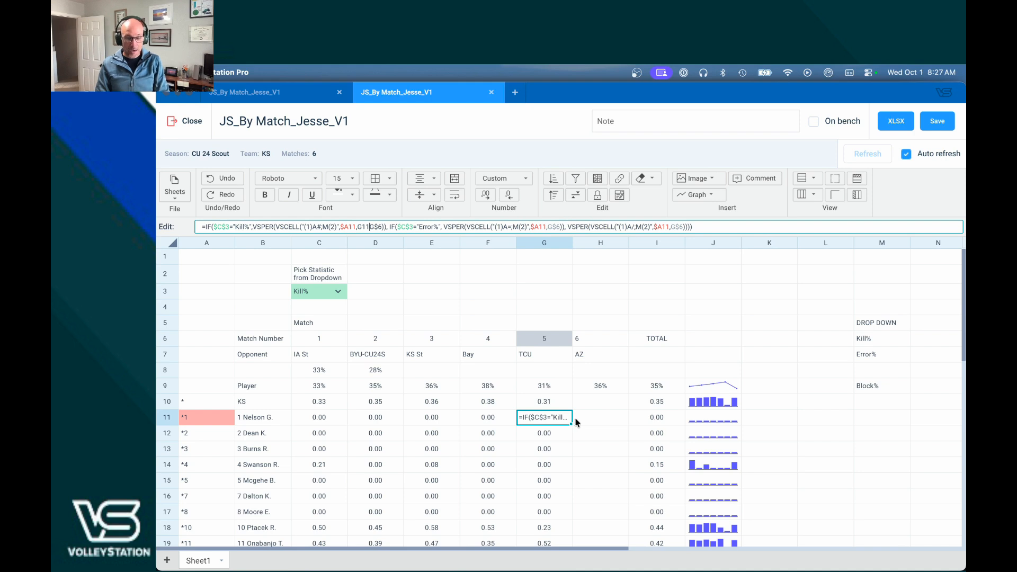
# Step: Cancel the stray edit and paste the first player's Kill% formula from G11 into H11, showing 0.00
pyautogui.press('Escape')
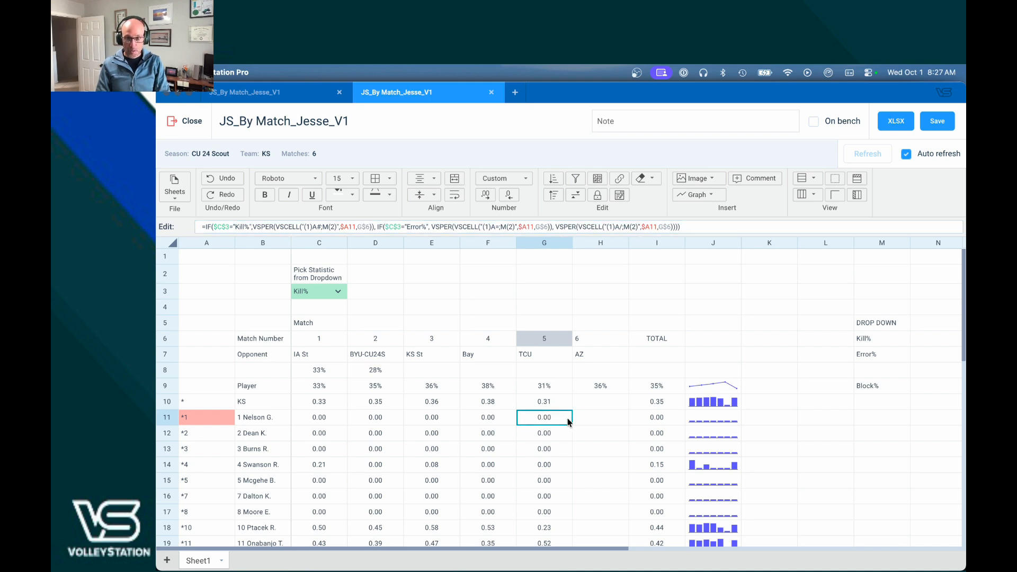
pyautogui.press('Right')
pyautogui.write('TCU')
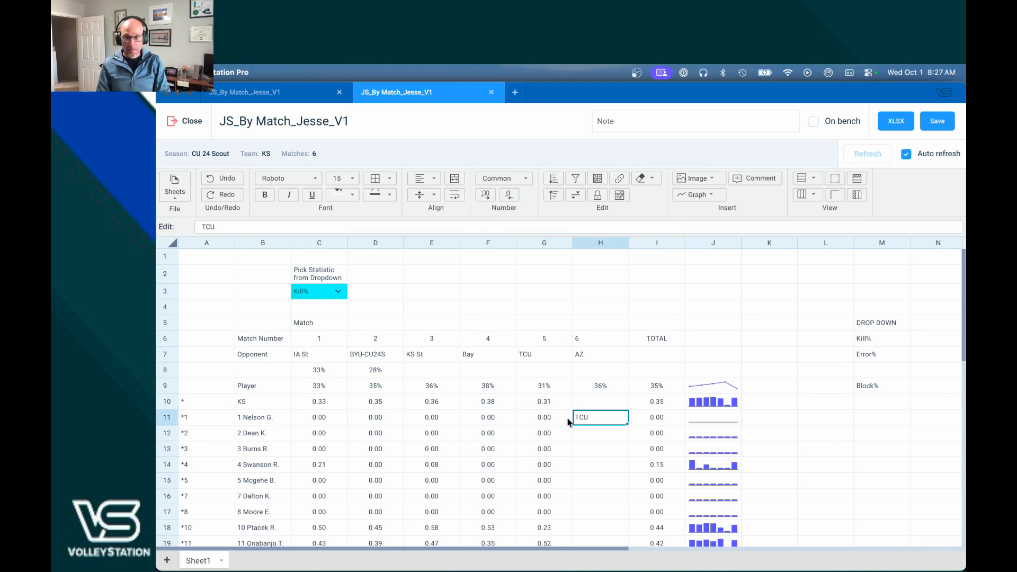
pyautogui.press('Left')
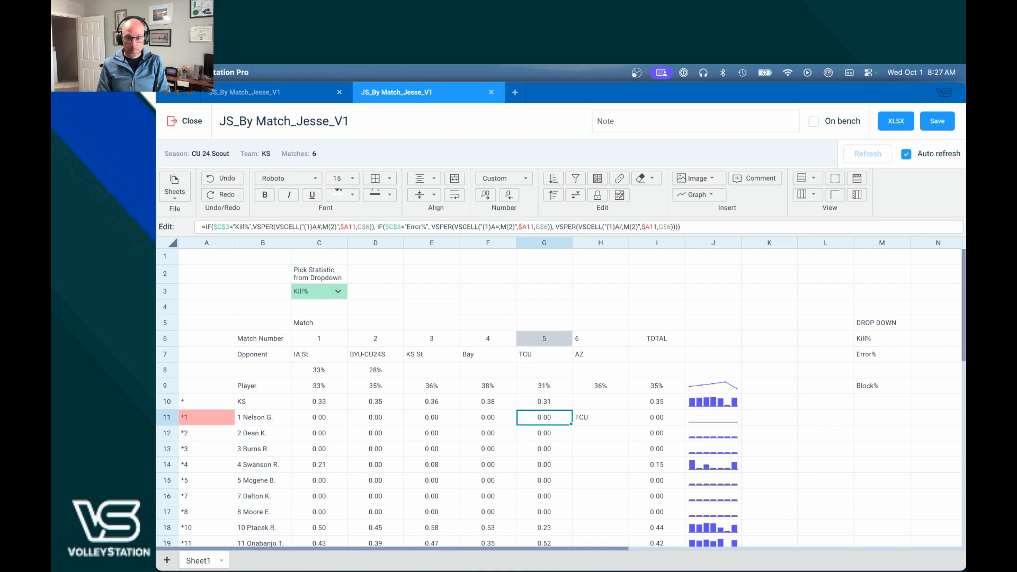
pyautogui.press('Right')
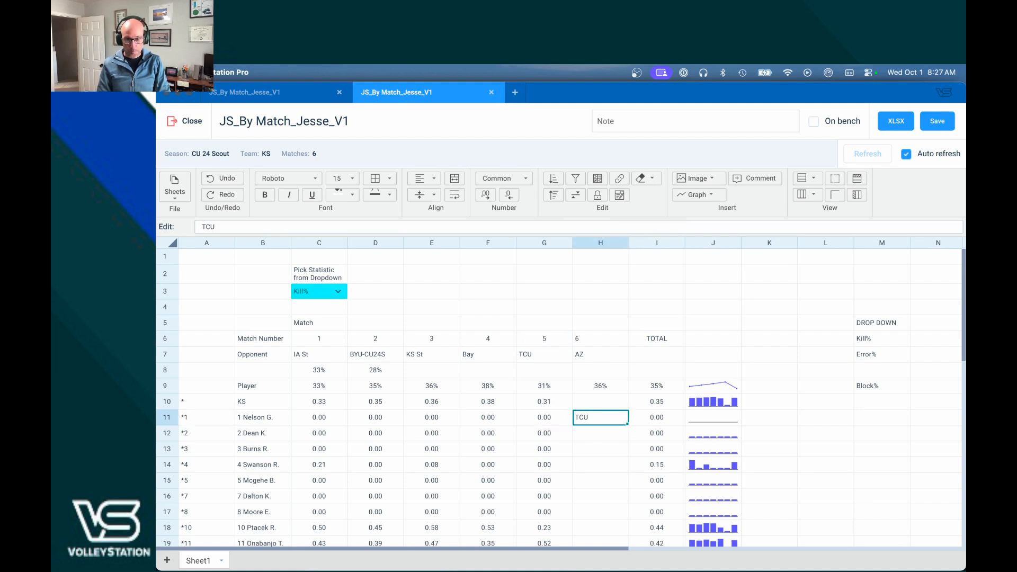
pyautogui.write('=IF($C$3="Kill%",VSPER(VSCELL("(1)A#;M(2)",$A11,H$6)), IF($C$3="Error%", VSPER(VSCELL("(1)A=;M(2)",$A11,H$6)), VSPER(VSCELL("(1)A/;M(2)",$A11,H$6))))')
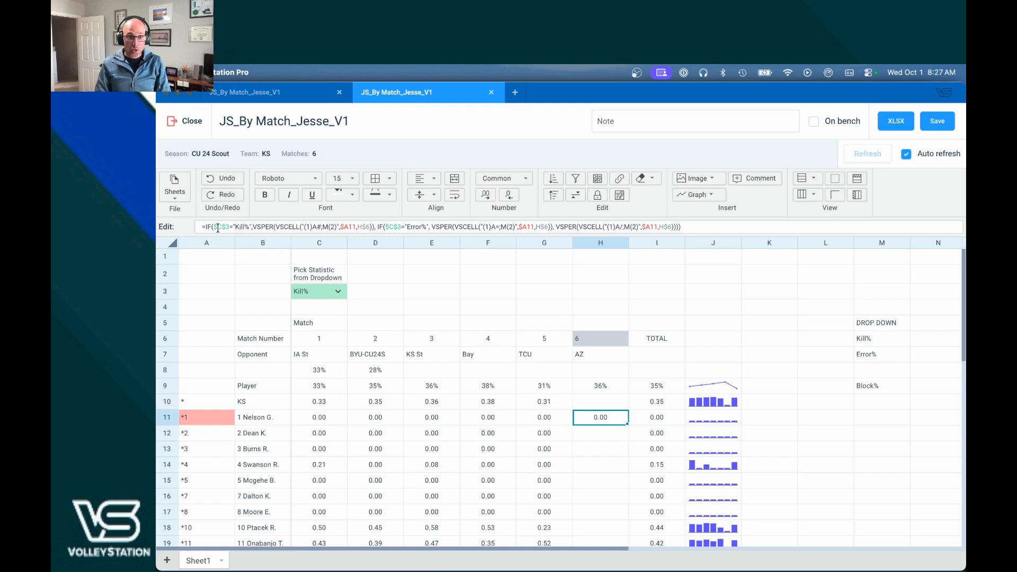
pyautogui.click(338, 292)
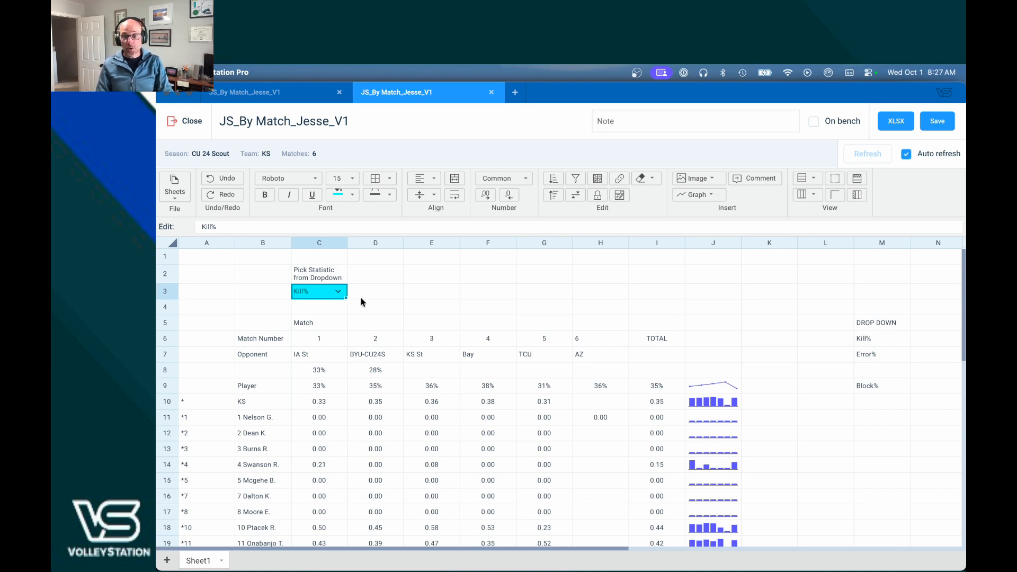
pyautogui.click(636, 74)
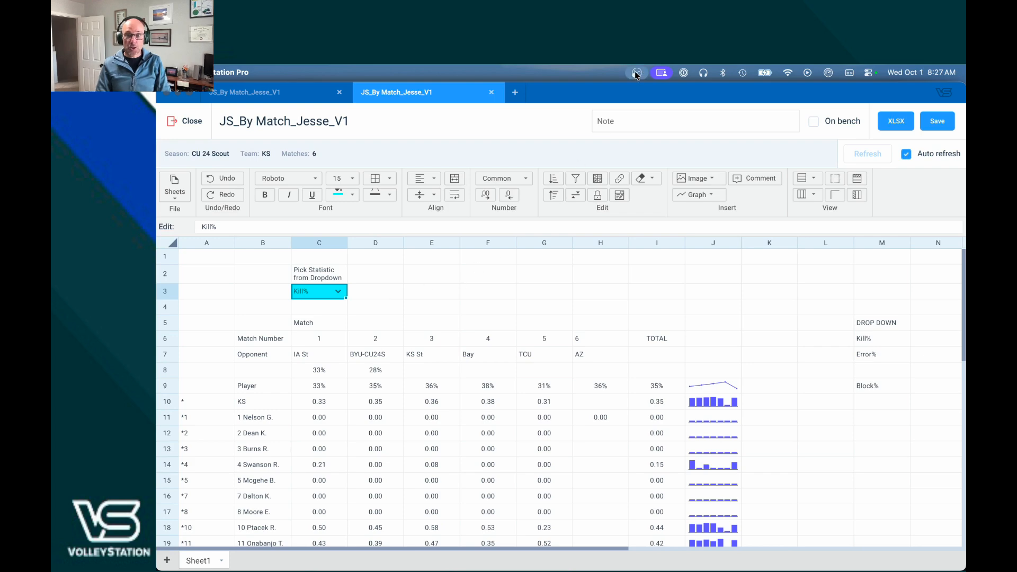